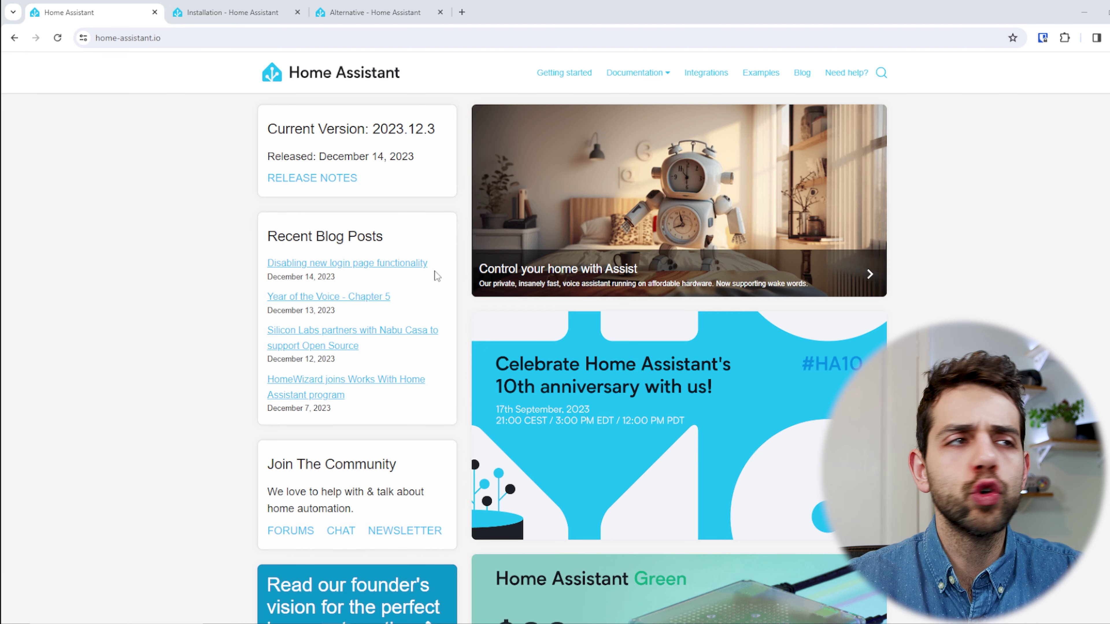
Examine the Home Assistant hardware offers, the installation options for each platform, and the comparison of installation methods.
{"action": "scroll", "coordinate": [546, 262], "scroll_direction": "down", "scroll_amount": 6}
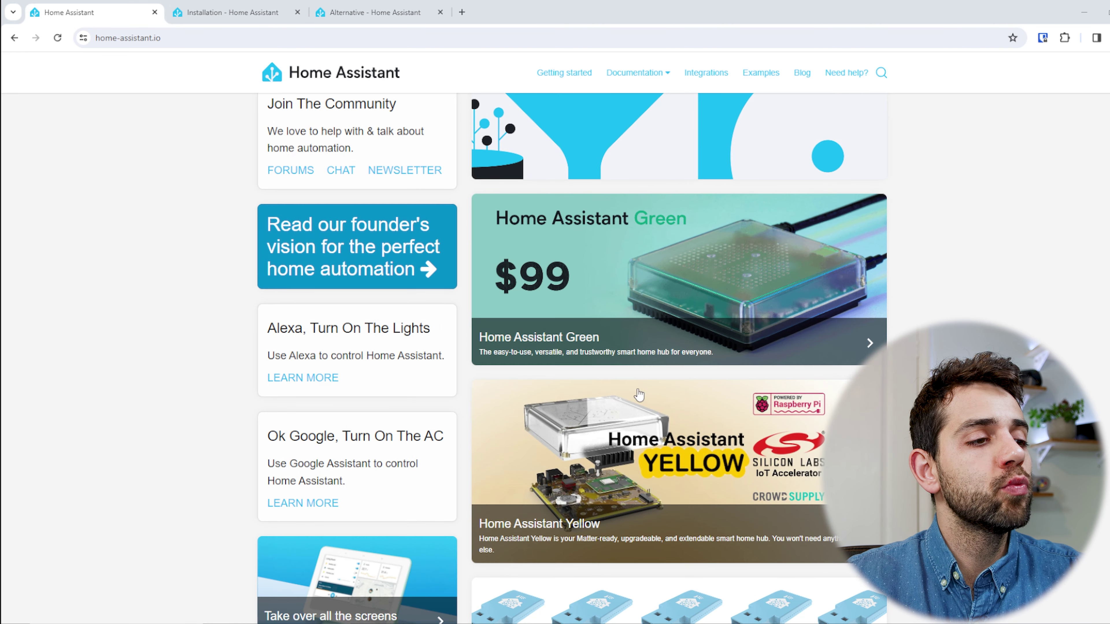
{"action": "scroll", "coordinate": [638, 395], "scroll_direction": "down", "scroll_amount": 4}
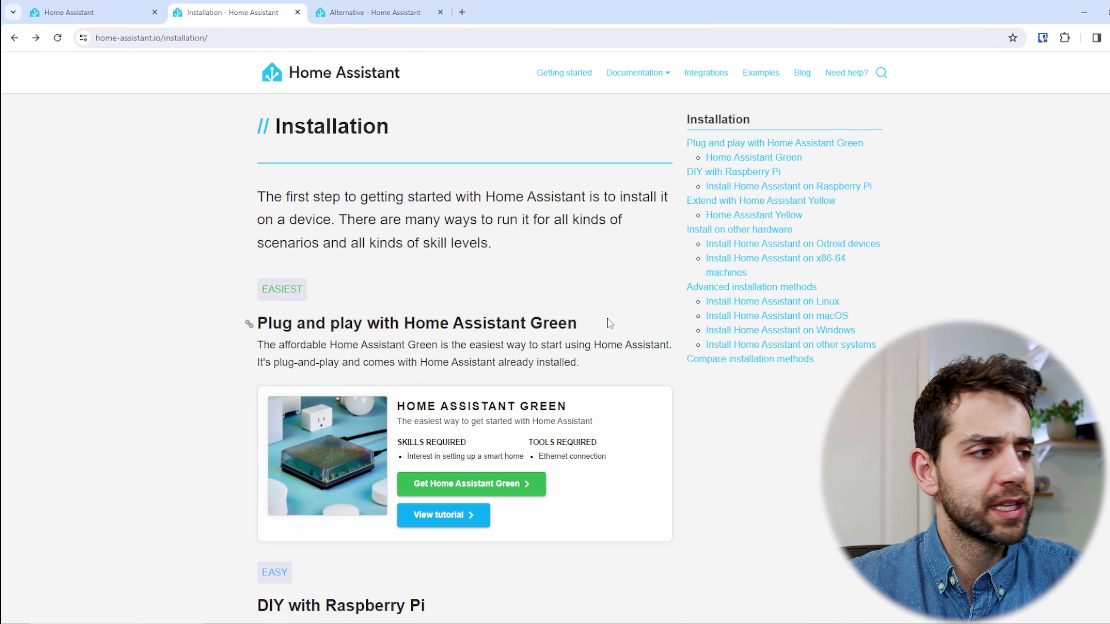
{"action": "scroll", "coordinate": [608, 318], "scroll_direction": "down", "scroll_amount": 3}
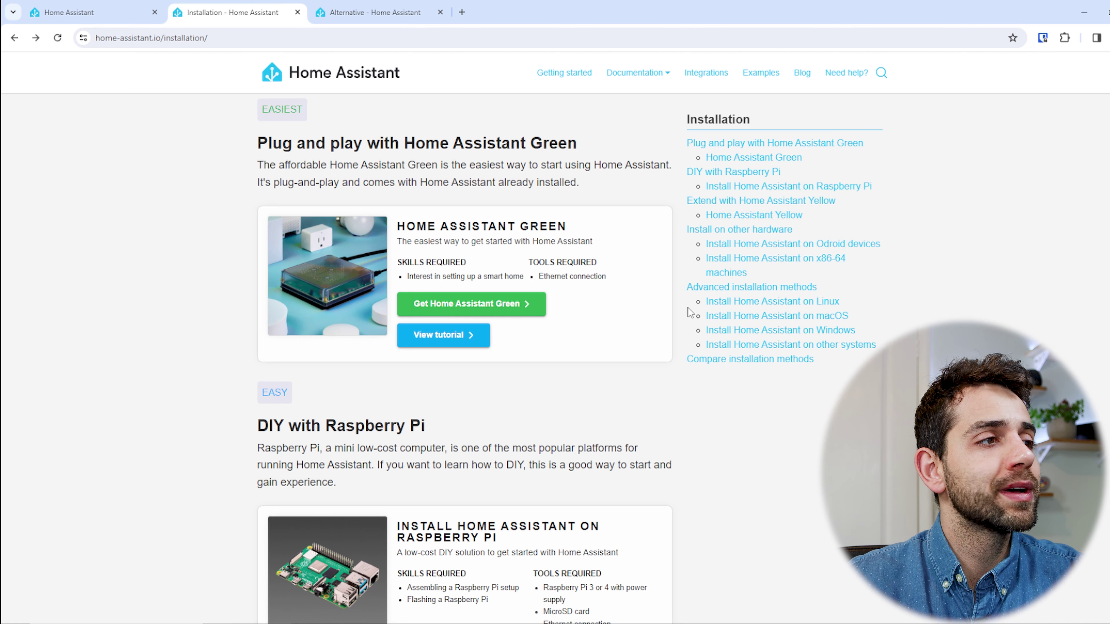
{"action": "scroll", "coordinate": [451, 249], "scroll_direction": "down", "scroll_amount": 5}
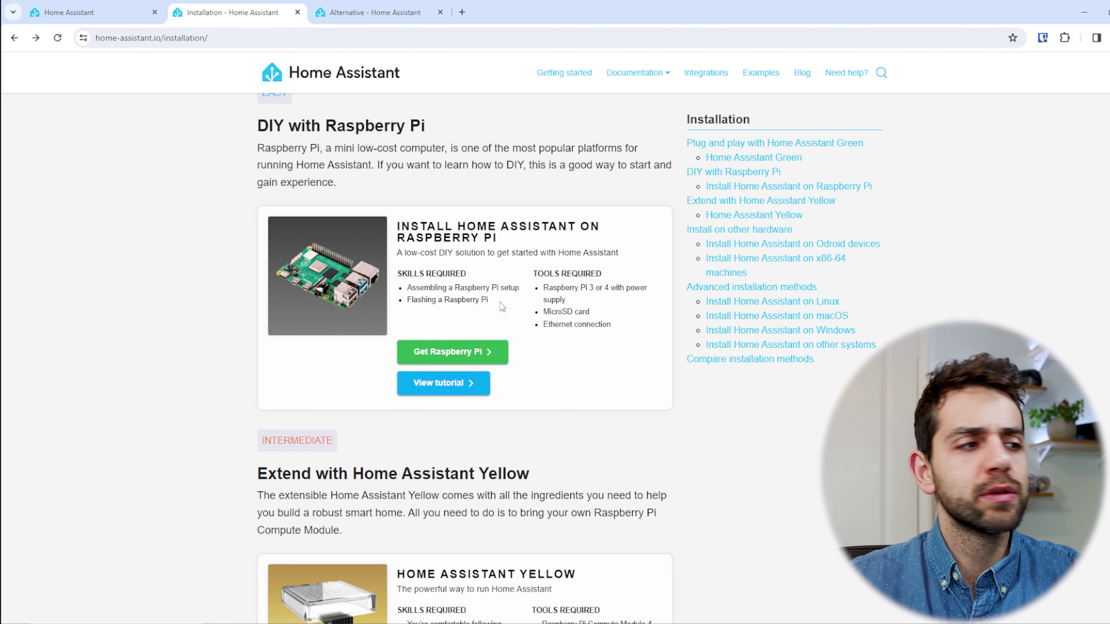
{"action": "scroll", "coordinate": [501, 306], "scroll_direction": "down", "scroll_amount": 12}
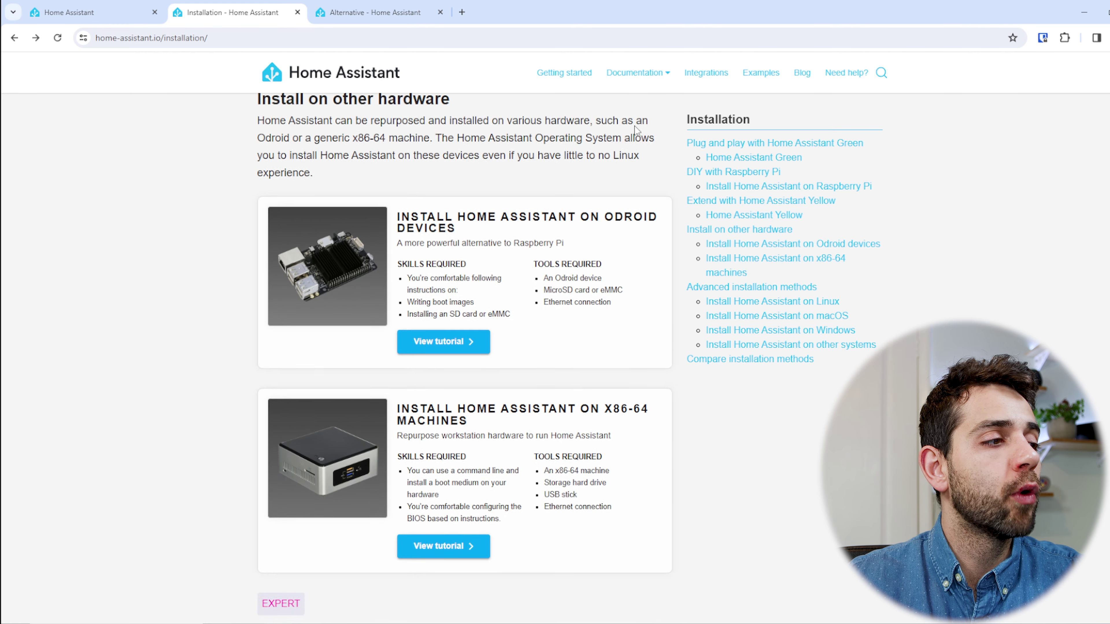
{"action": "scroll", "coordinate": [635, 130], "scroll_direction": "down", "scroll_amount": 4}
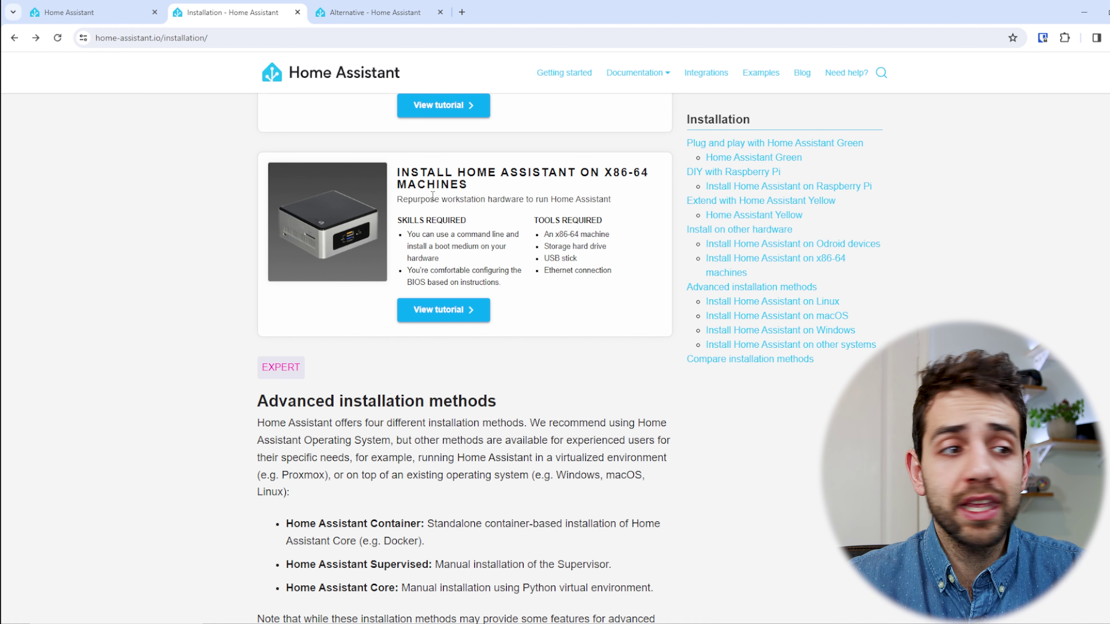
{"action": "scroll", "coordinate": [404, 486], "scroll_direction": "down", "scroll_amount": 4}
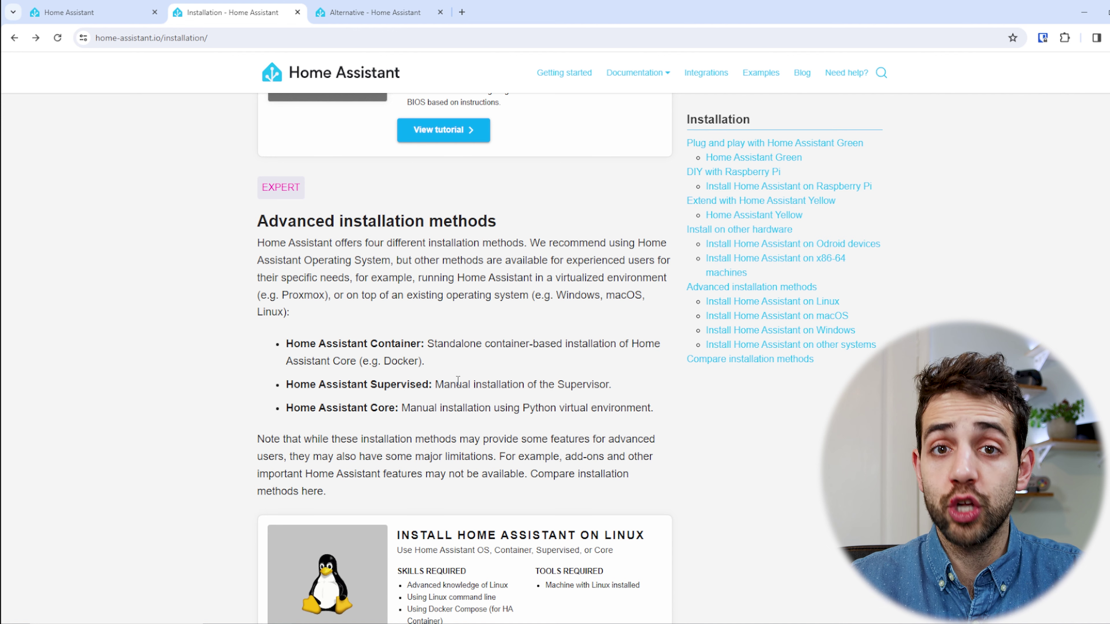
{"action": "scroll", "coordinate": [449, 373], "scroll_direction": "down", "scroll_amount": 20}
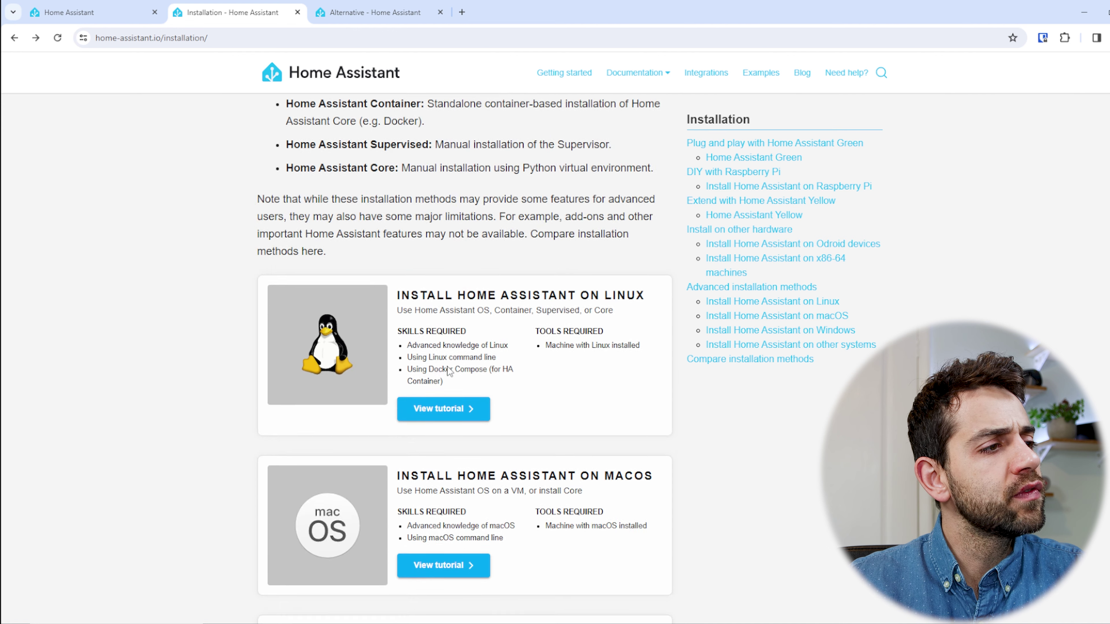
{"action": "scroll", "coordinate": [447, 368], "scroll_direction": "up", "scroll_amount": 1}
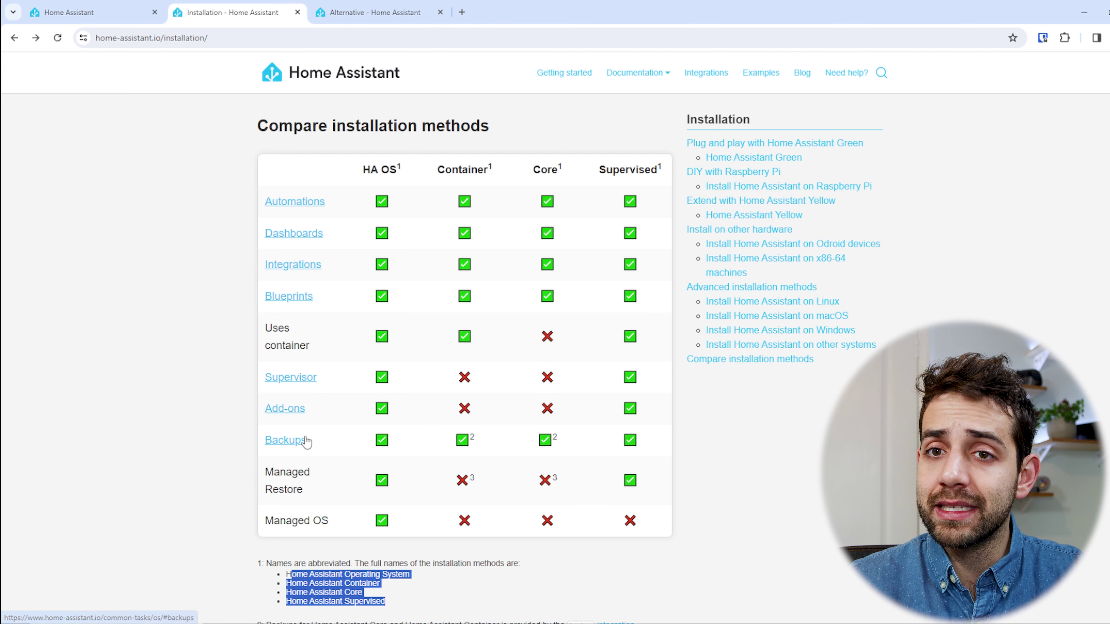
{"action": "scroll", "coordinate": [306, 440], "scroll_direction": "up", "scroll_amount": 4}
{"action": "scroll", "coordinate": [400, 485], "scroll_direction": "up", "scroll_amount": 1}
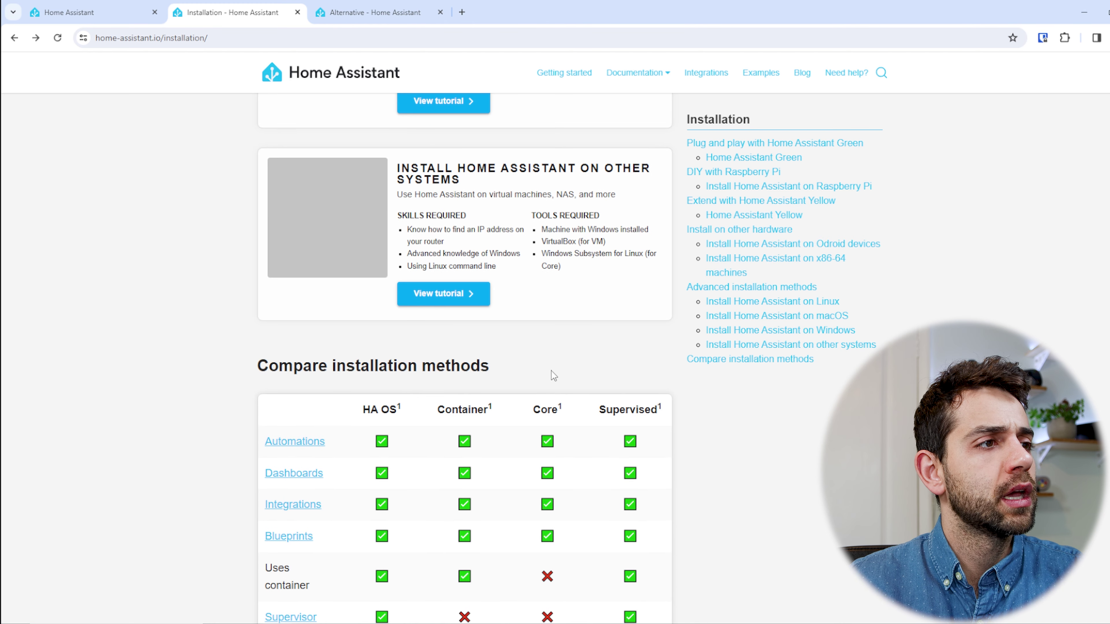
{"action": "left_click_drag", "start_coordinate": [411, 168], "coordinate": [646, 194]}
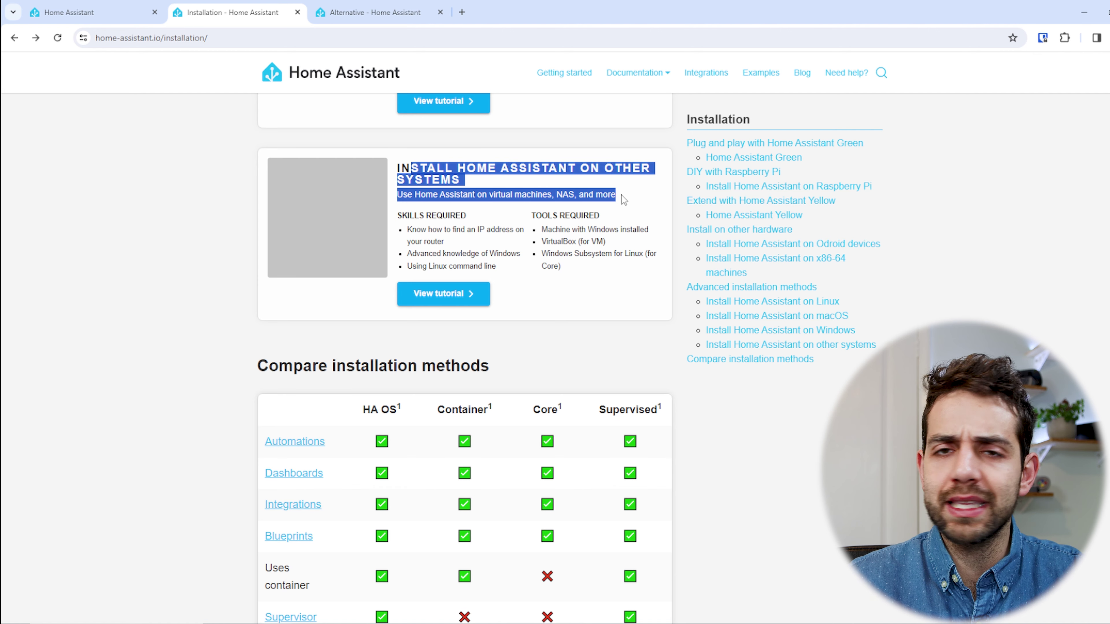
On the alternative installation page, review the minimum virtual machine resources and download the VirtualBox (.vdi) image.
{"action": "left_click", "coordinate": [372, 12]}
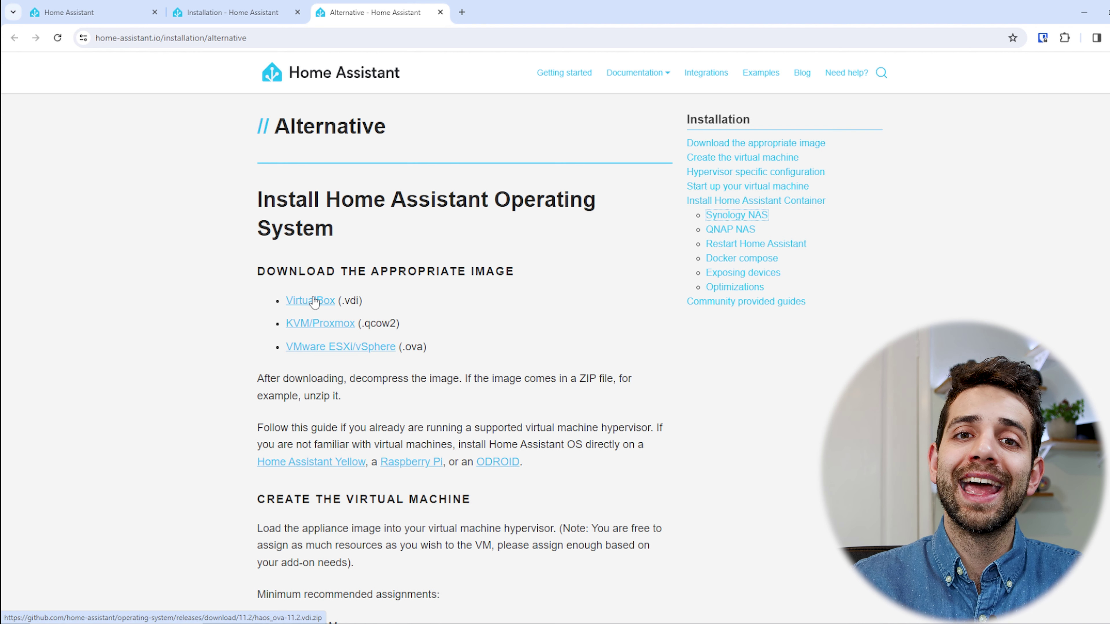
{"action": "scroll", "coordinate": [314, 301], "scroll_direction": "down", "scroll_amount": 7}
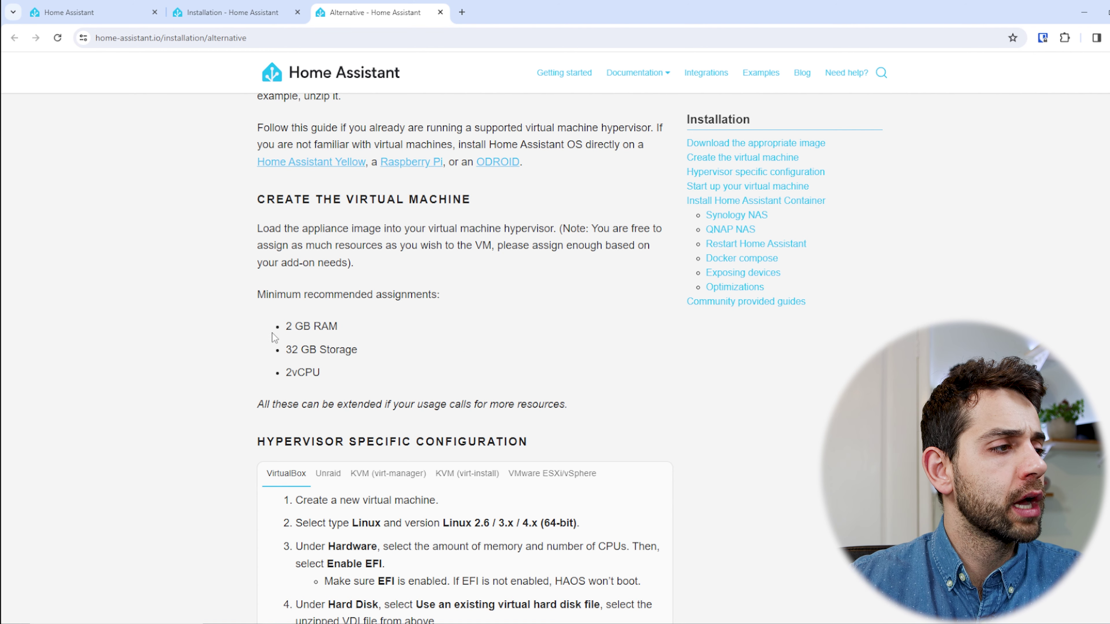
{"action": "scroll", "coordinate": [280, 346], "scroll_direction": "down", "scroll_amount": 3}
{"action": "scroll", "coordinate": [285, 342], "scroll_direction": "up", "scroll_amount": 6}
{"action": "scroll", "coordinate": [285, 342], "scroll_direction": "up", "scroll_amount": 4}
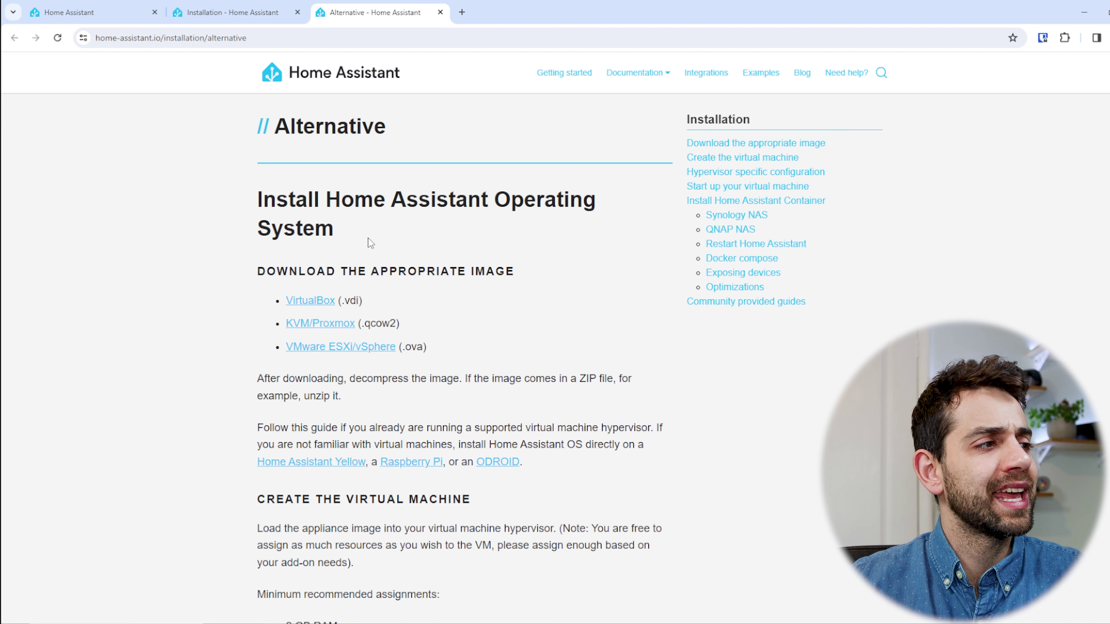
{"action": "left_click", "coordinate": [325, 302]}
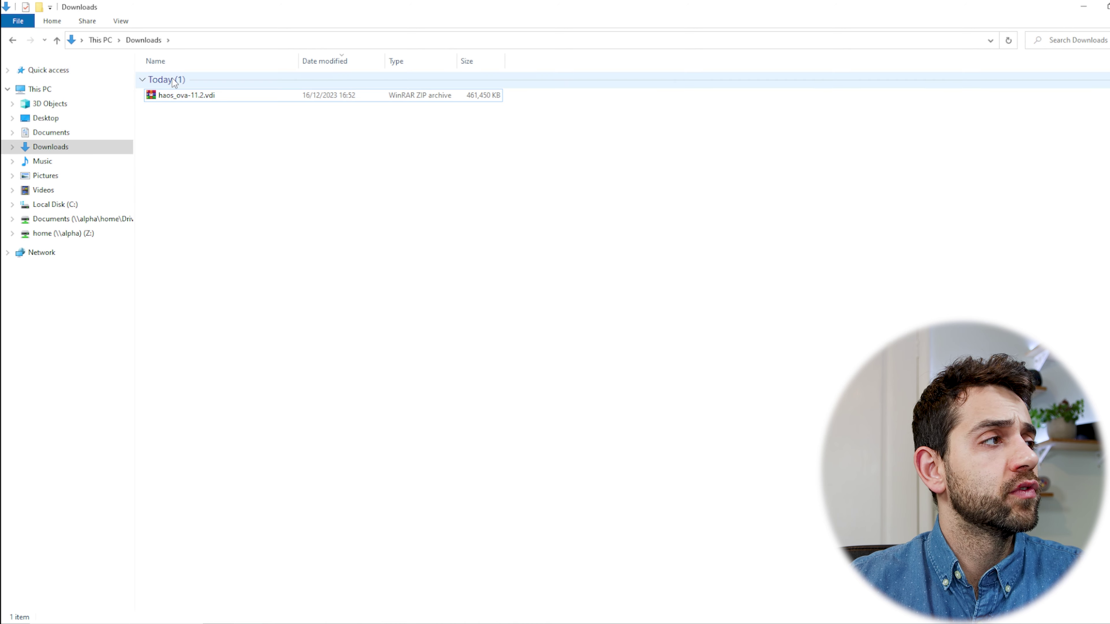
Extract the haos_ova-11.2.vdi ZIP archive in the Downloads folder and select the extracted disk image.
{"action": "right_click", "coordinate": [209, 95]}
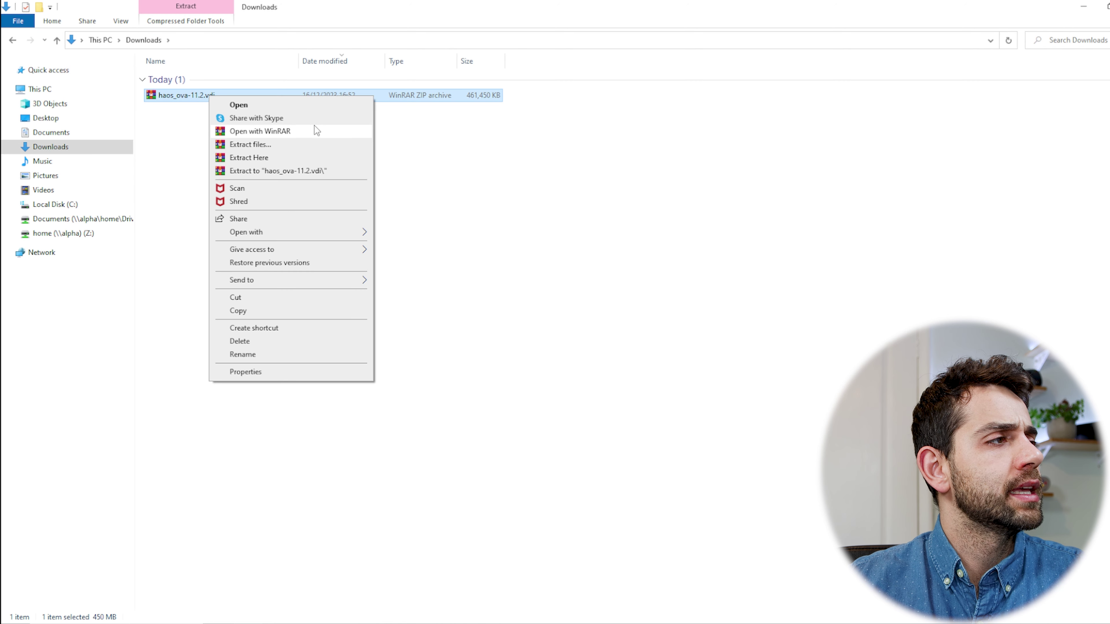
{"action": "left_click", "coordinate": [293, 157]}
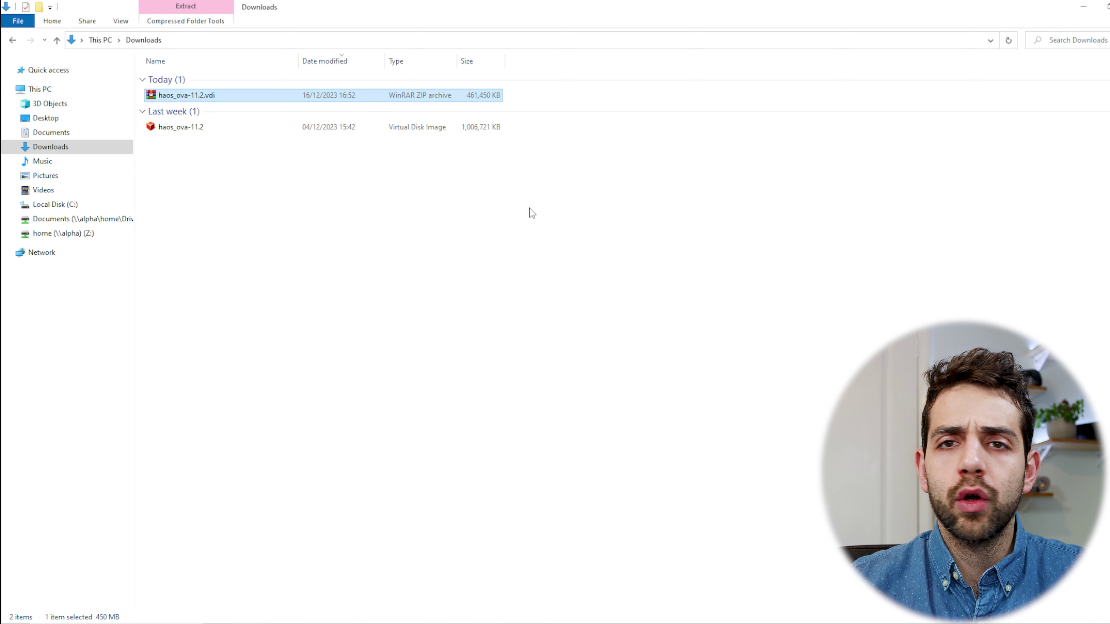
{"action": "left_click", "coordinate": [408, 128]}
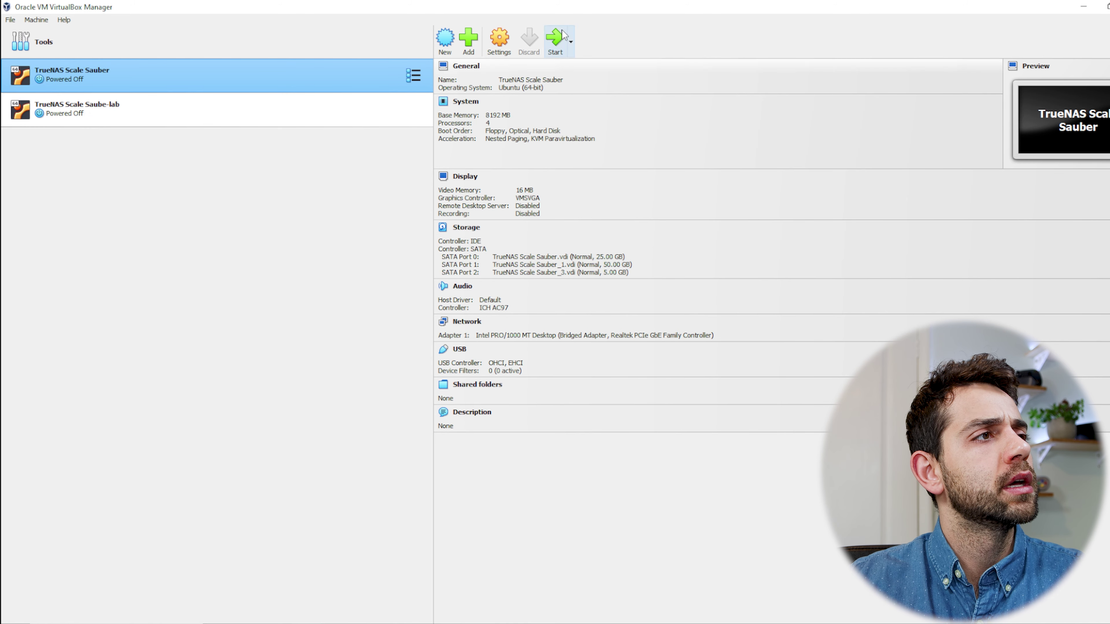
In VirtualBox, begin creating a new virtual machine named "Homeassisant", keeping the default folder.
{"action": "left_click", "coordinate": [445, 38]}
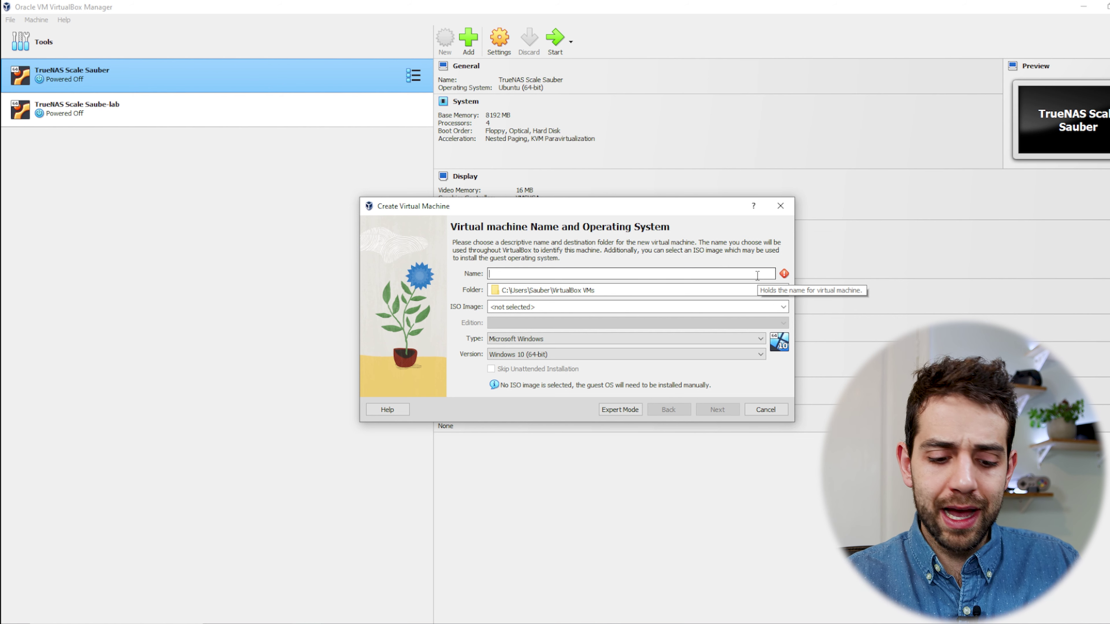
{"action": "type", "text": "Homeassisyta"}
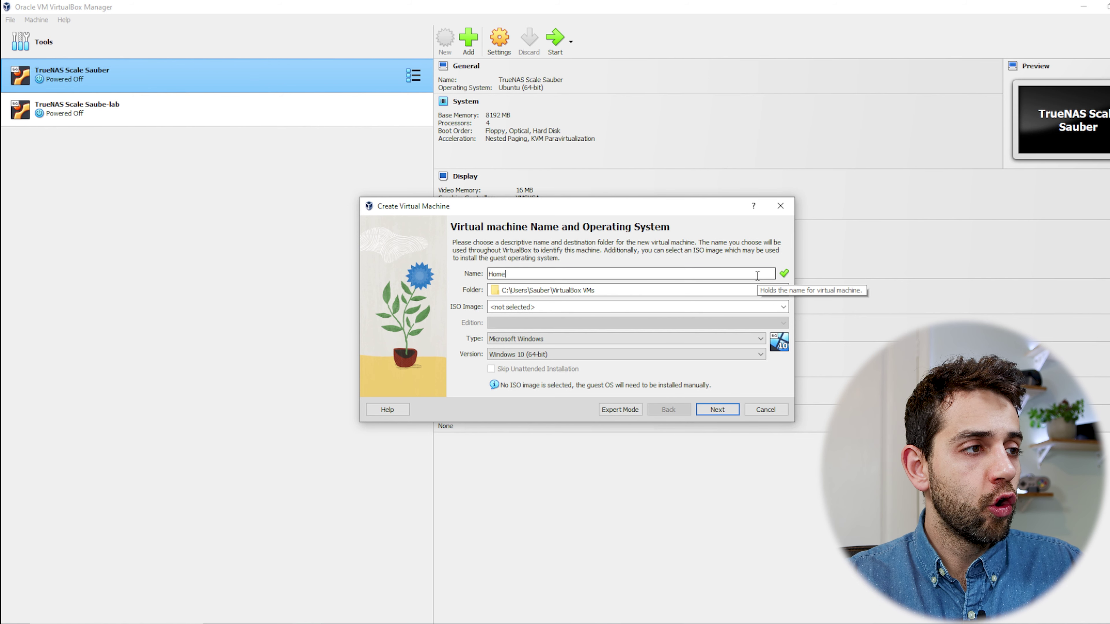
{"action": "key", "text": "BackSpace"}
{"action": "key", "text": "BackSpace"}
{"action": "key", "text": "BackSpace"}
{"action": "type", "text": "ant"}
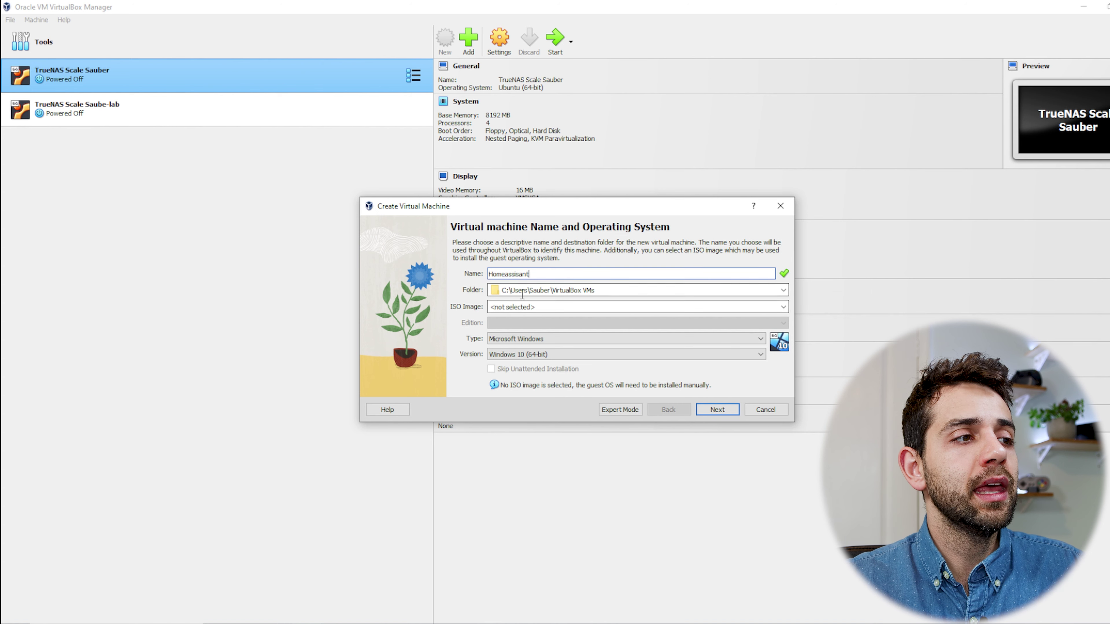
{"action": "left_click_drag", "start_coordinate": [521, 293], "coordinate": [594, 290]}
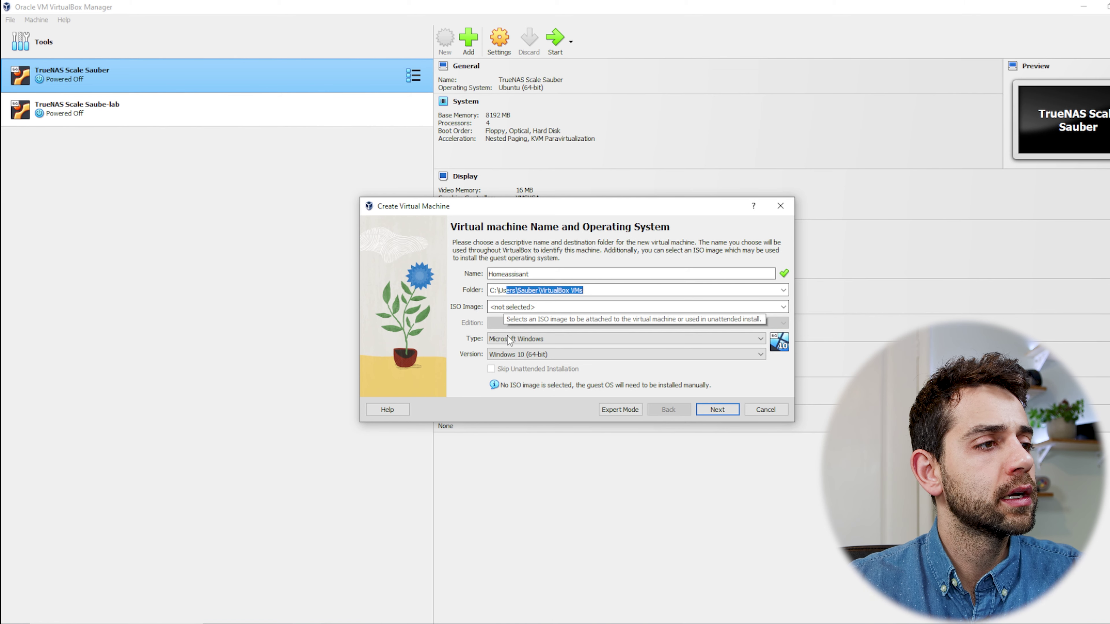
Set the virtual machine's type to Linux and its version to Other Linux (64-bit), and continue to the hardware settings.
{"action": "left_click", "coordinate": [529, 341]}
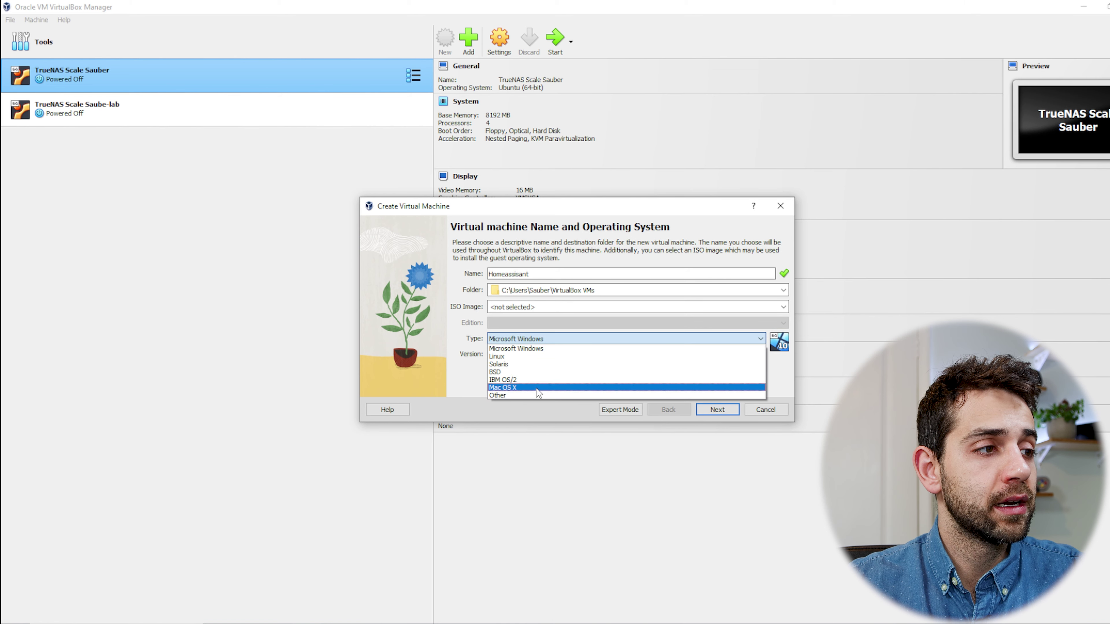
{"action": "left_click", "coordinate": [526, 356]}
{"action": "left_click", "coordinate": [763, 355]}
{"action": "scroll", "coordinate": [758, 411], "scroll_direction": "down", "scroll_amount": 3}
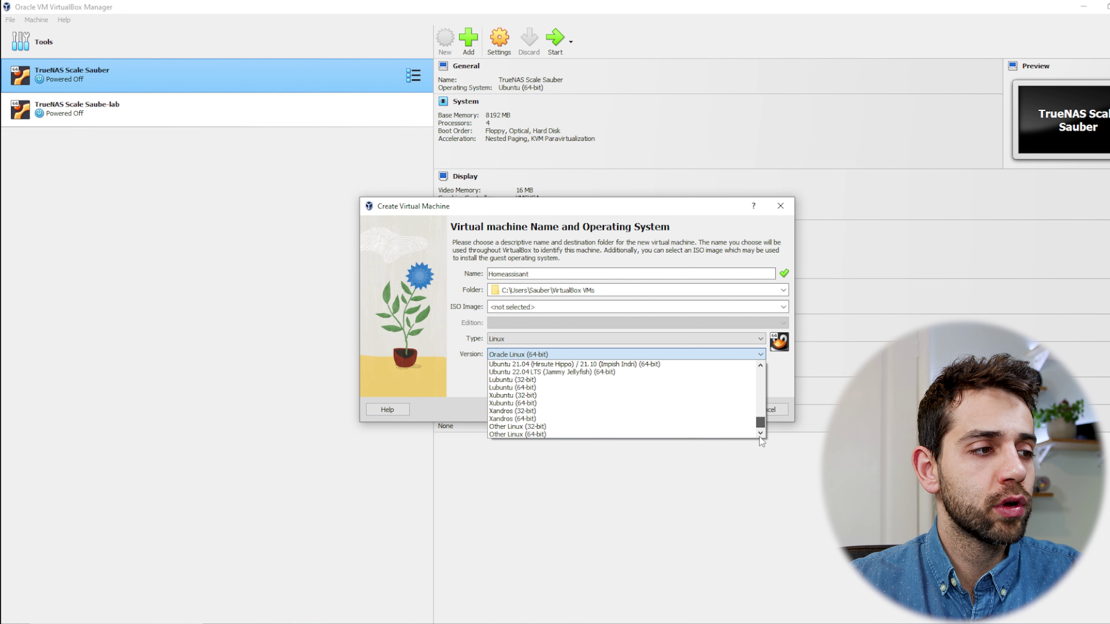
{"action": "left_click", "coordinate": [527, 434]}
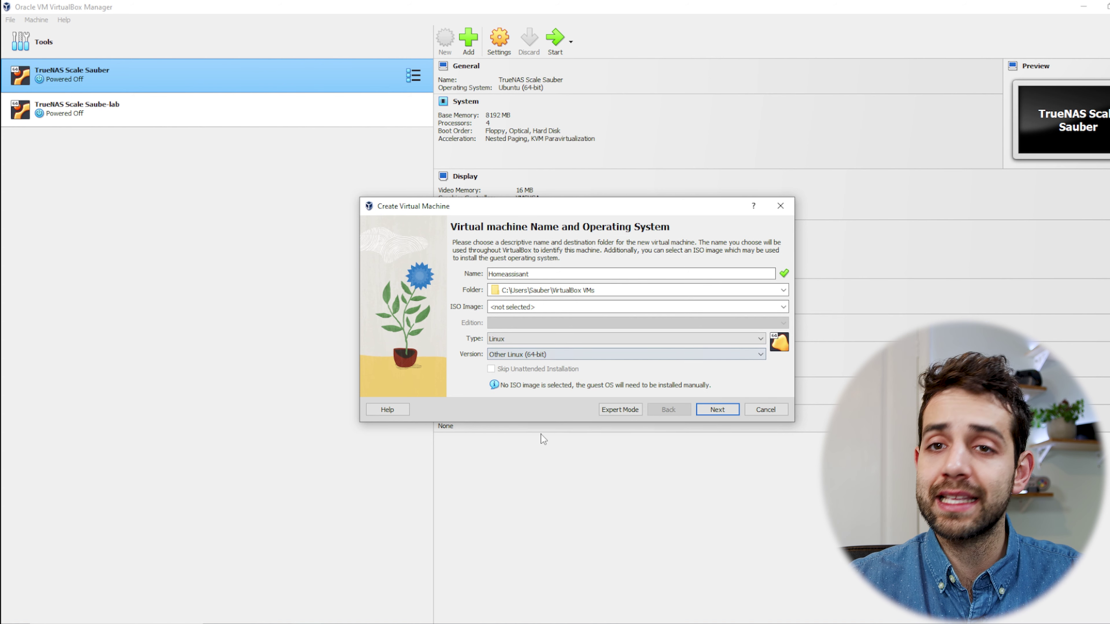
{"action": "left_click", "coordinate": [716, 409]}
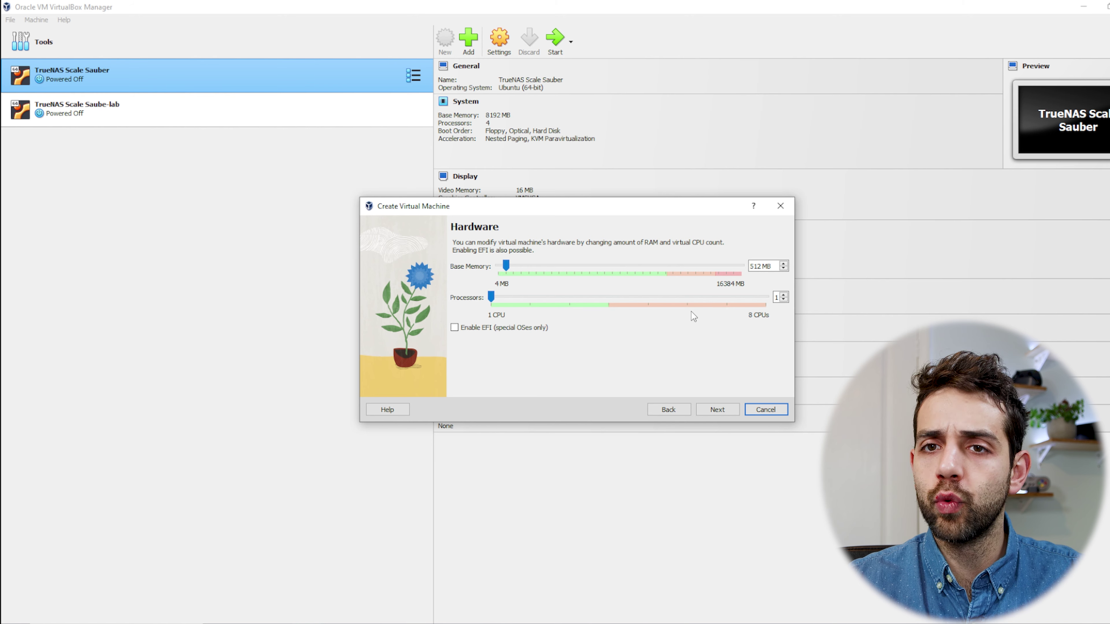
Assign 4 processors and 4096 MB of base memory to the virtual machine, and continue to the hard disk settings.
{"action": "left_click", "coordinate": [701, 298]}
{"action": "left_click", "coordinate": [707, 300]}
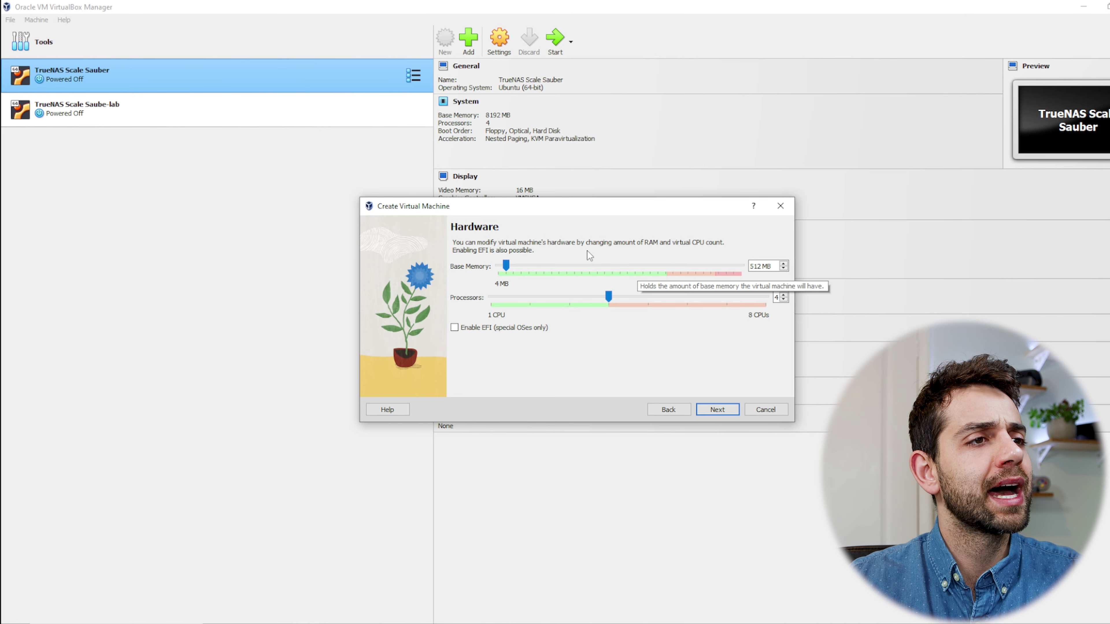
{"action": "left_click", "coordinate": [546, 266]}
{"action": "left_click", "coordinate": [548, 267]}
{"action": "left_click", "coordinate": [564, 265]}
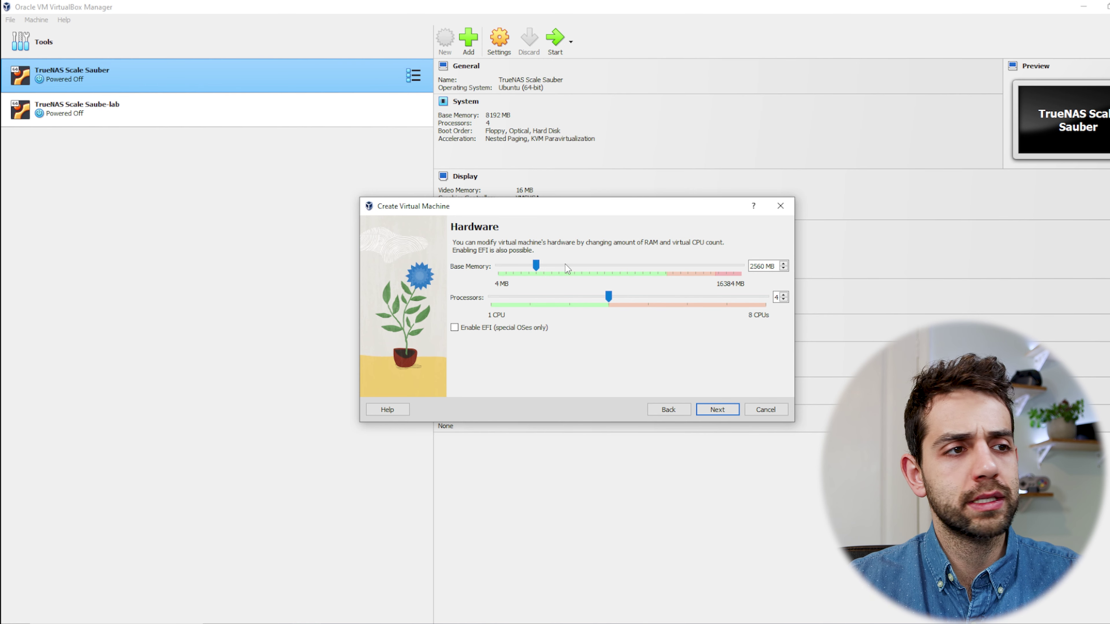
{"action": "left_click", "coordinate": [565, 265]}
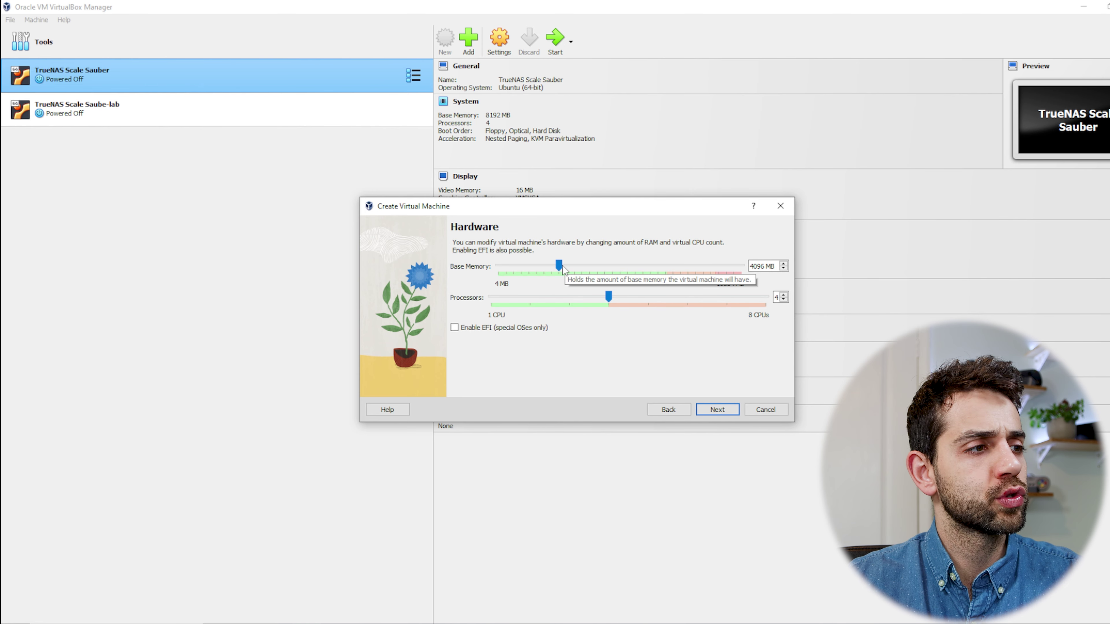
{"action": "left_click", "coordinate": [725, 409]}
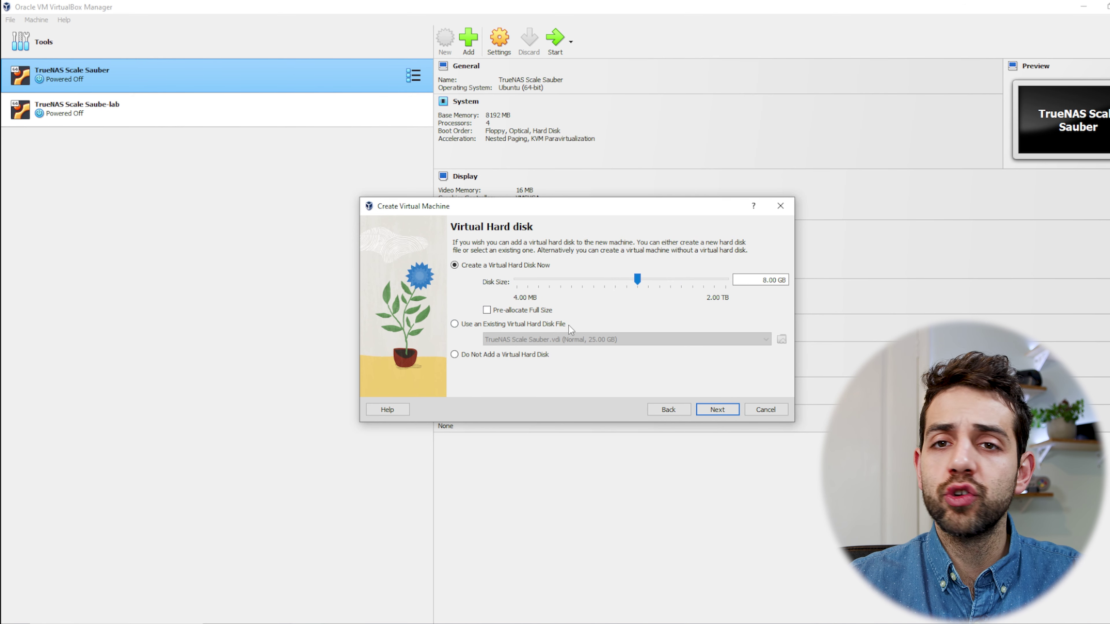
Use the existing virtual hard disk file haos_ova-11.2.vdi from the Downloads folder for the new machine.
{"action": "left_click", "coordinate": [480, 326]}
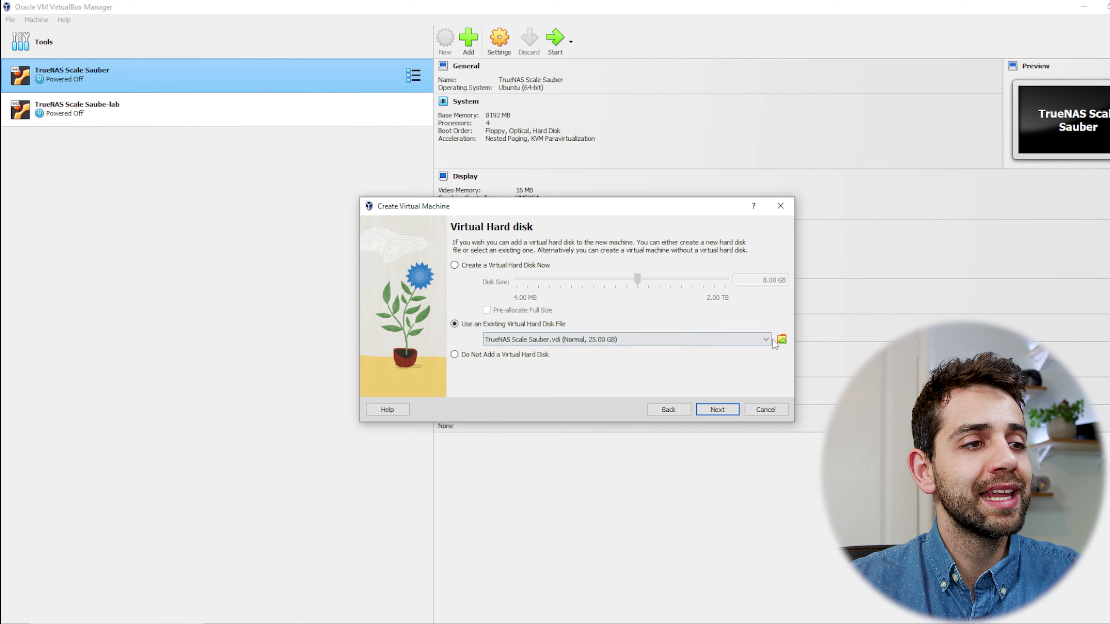
{"action": "left_click", "coordinate": [762, 338]}
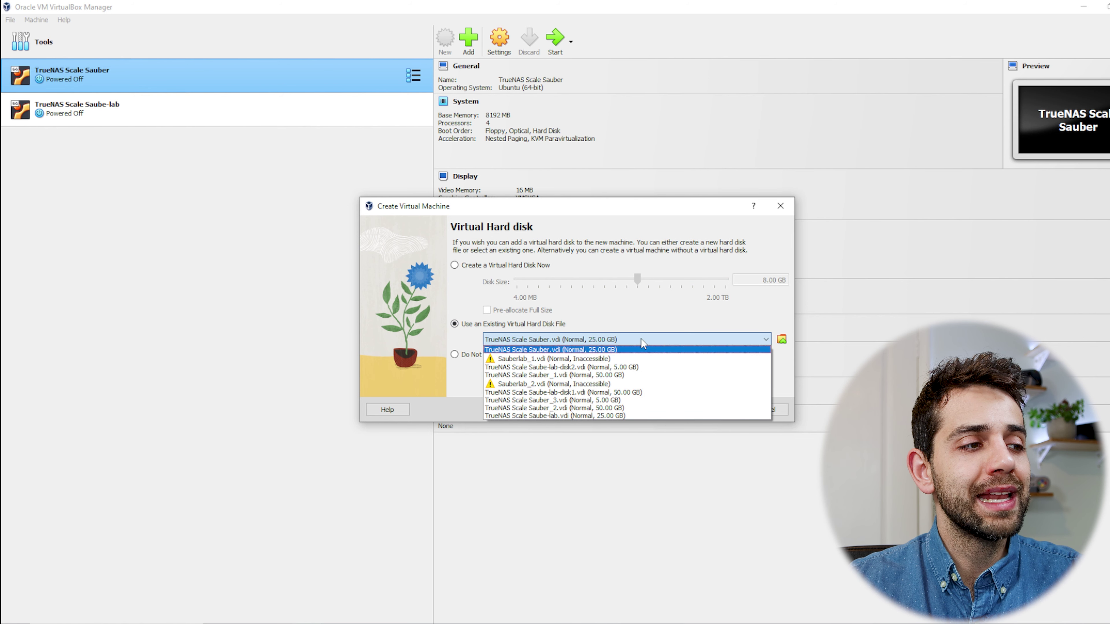
{"action": "left_click", "coordinate": [718, 321]}
{"action": "left_click", "coordinate": [787, 343]}
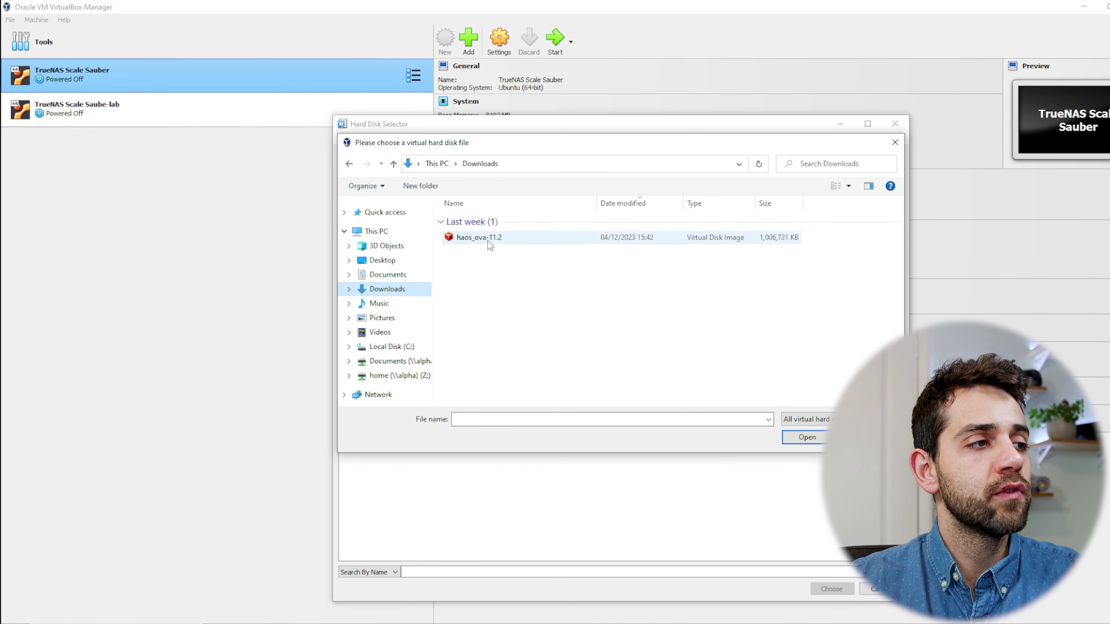
{"action": "double_click", "coordinate": [487, 240]}
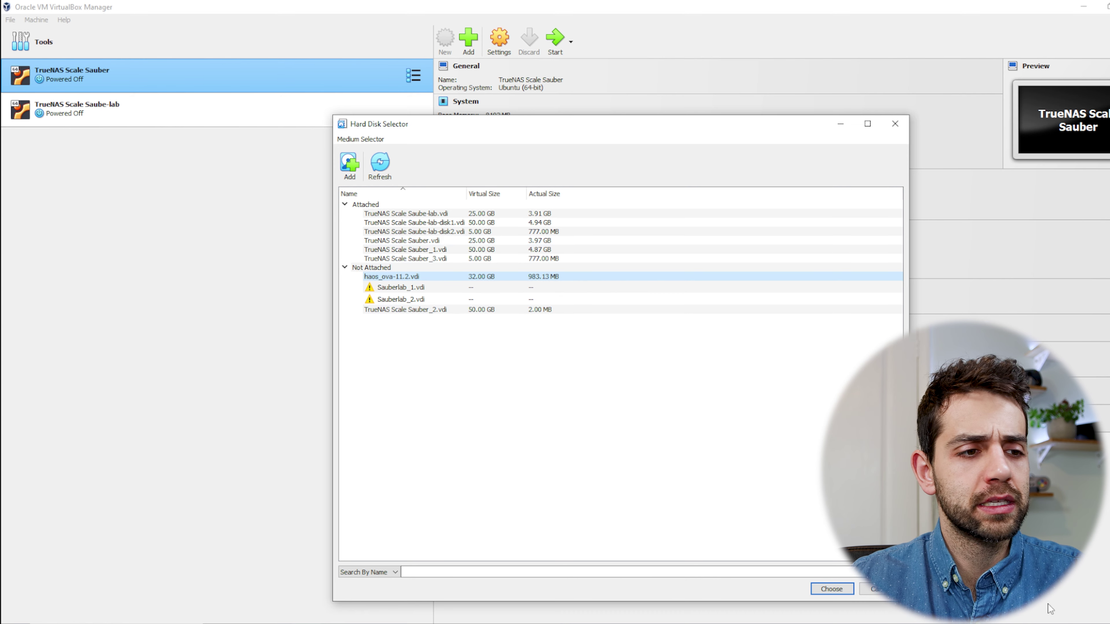
{"action": "left_click", "coordinate": [830, 589]}
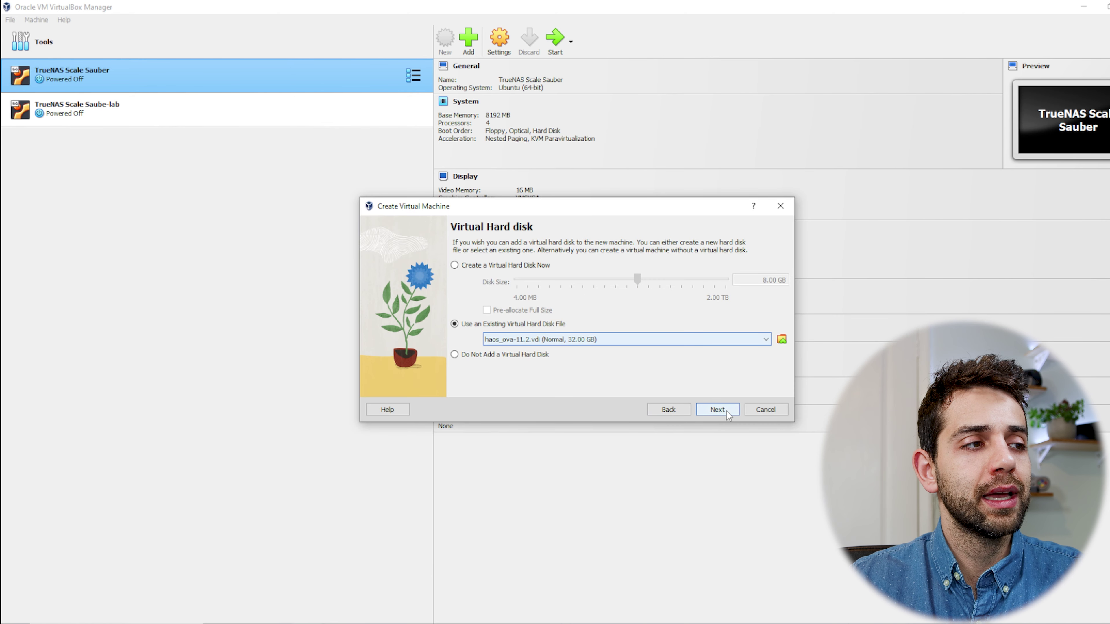
Finish creating the Homeassisant virtual machine and enable EFI in its system settings.
{"action": "left_click", "coordinate": [717, 409]}
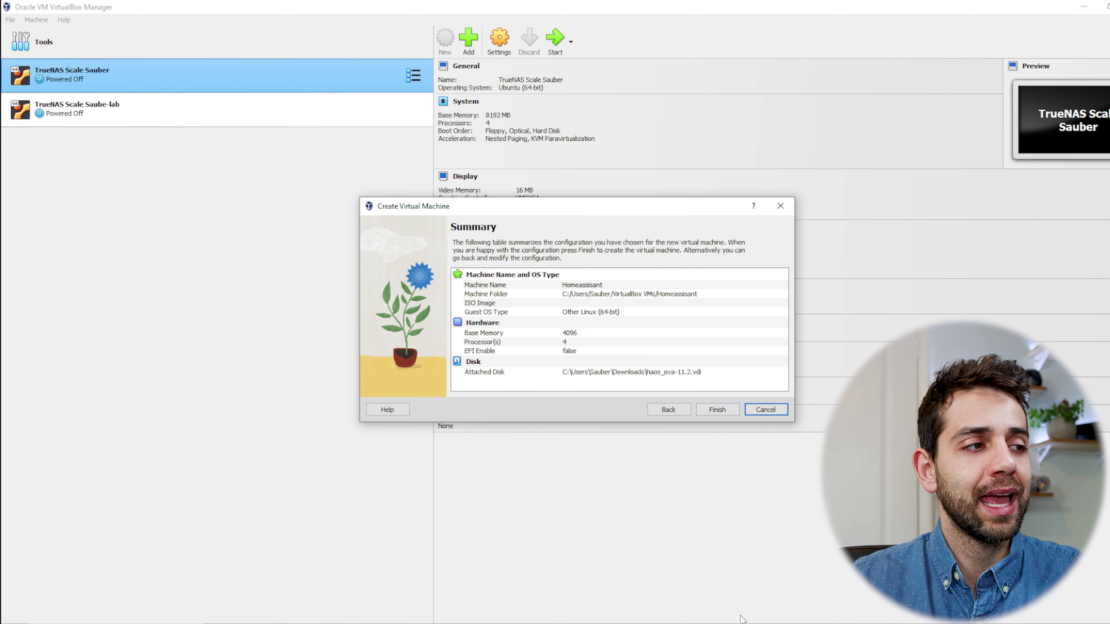
{"action": "left_click", "coordinate": [722, 410]}
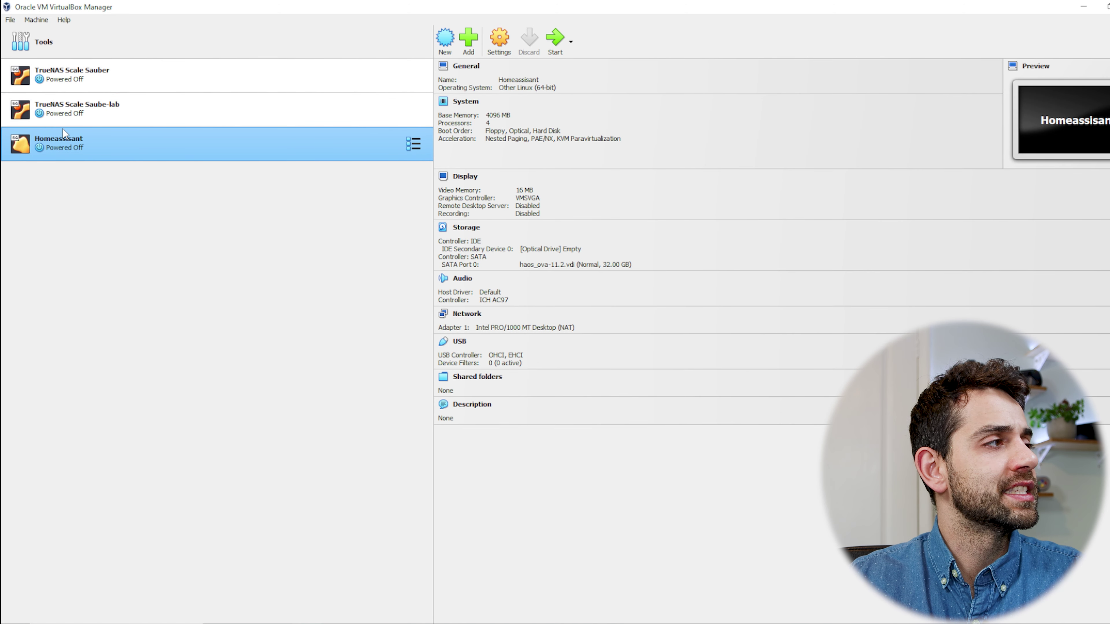
{"action": "left_click", "coordinate": [506, 49]}
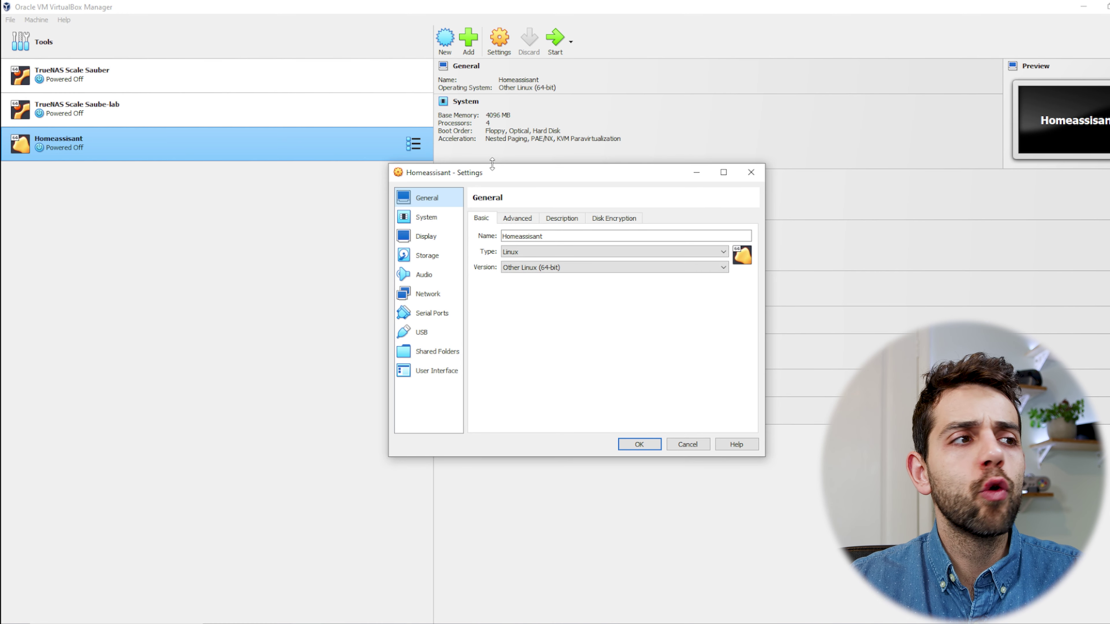
{"action": "left_click", "coordinate": [432, 215]}
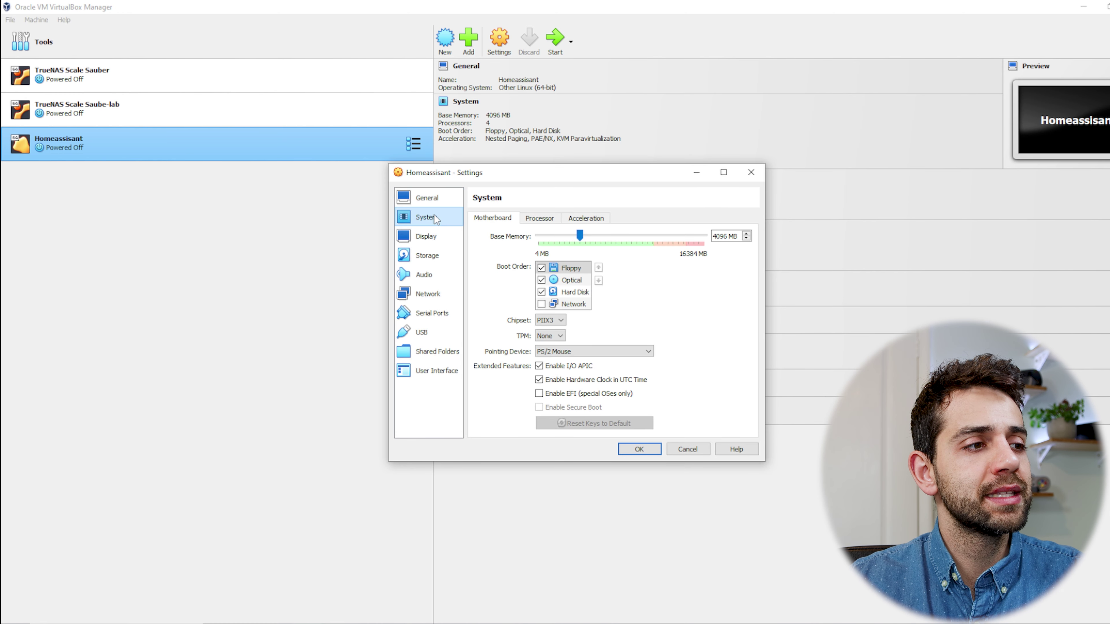
{"action": "left_click", "coordinate": [557, 396]}
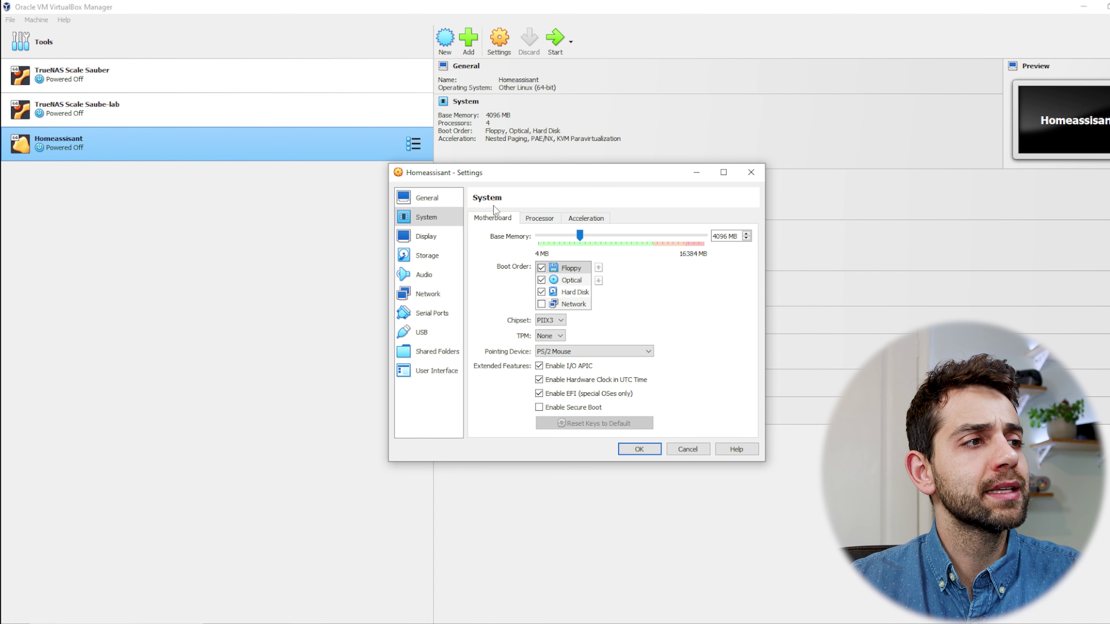
Attach the machine's network adapter 1 to a Bridged Adapter using the Realtek PCIe GbE Family Controller, and save the settings.
{"action": "left_click", "coordinate": [542, 219]}
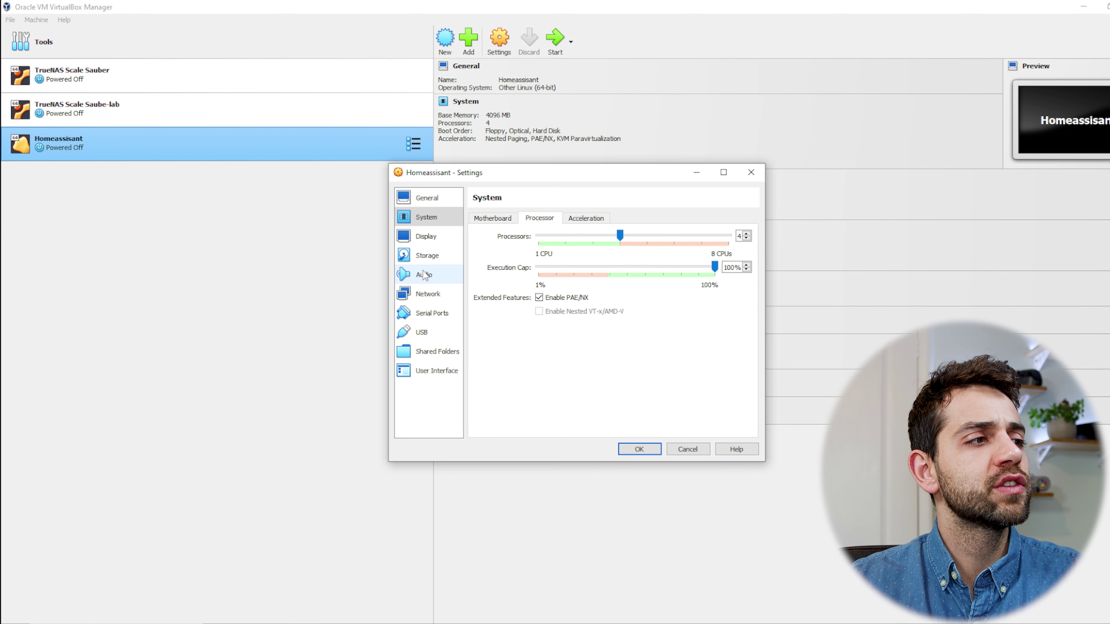
{"action": "left_click", "coordinate": [440, 295]}
{"action": "left_click", "coordinate": [575, 251]}
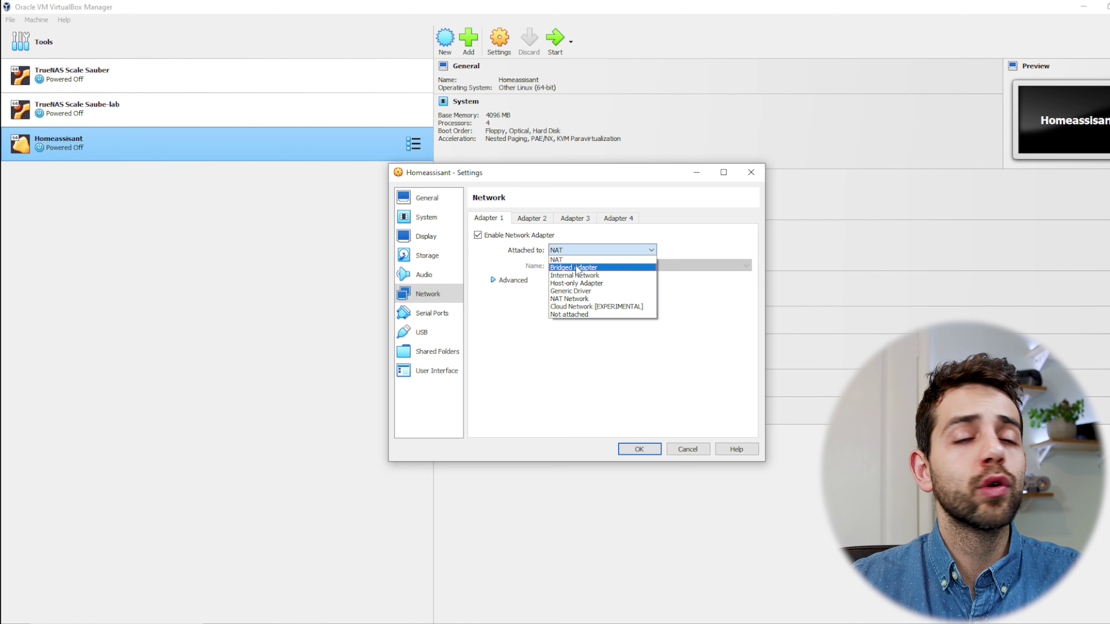
{"action": "left_click", "coordinate": [573, 267]}
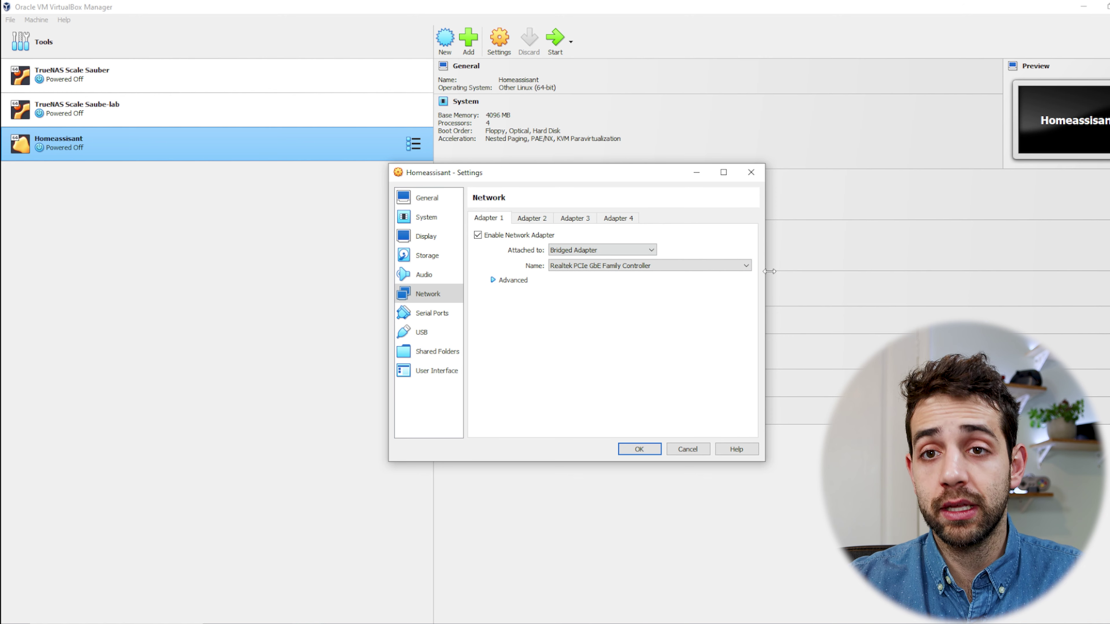
{"action": "left_click", "coordinate": [645, 252]}
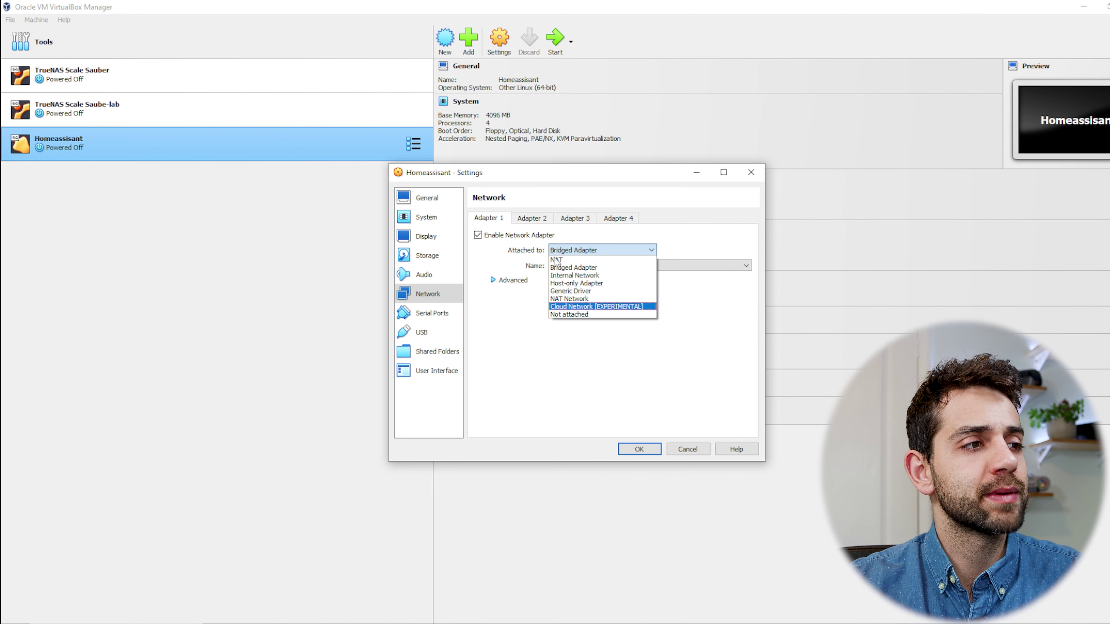
{"action": "left_click", "coordinate": [572, 267]}
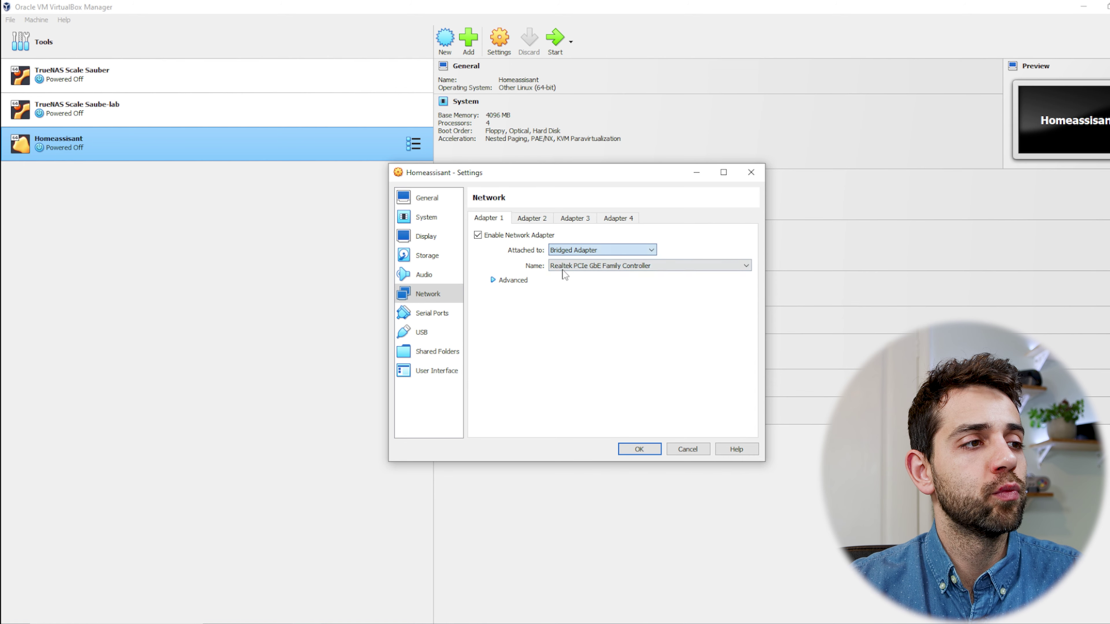
{"action": "left_click", "coordinate": [646, 452]}
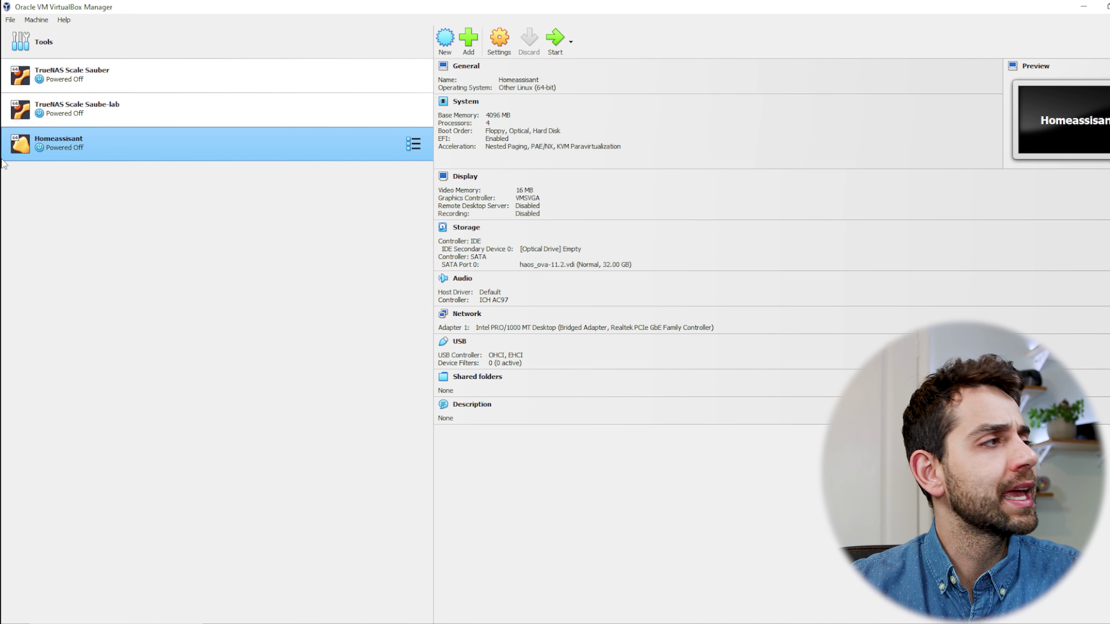
Start the Homeassisant virtual machine and maximize its console window.
{"action": "double_click", "coordinate": [66, 151]}
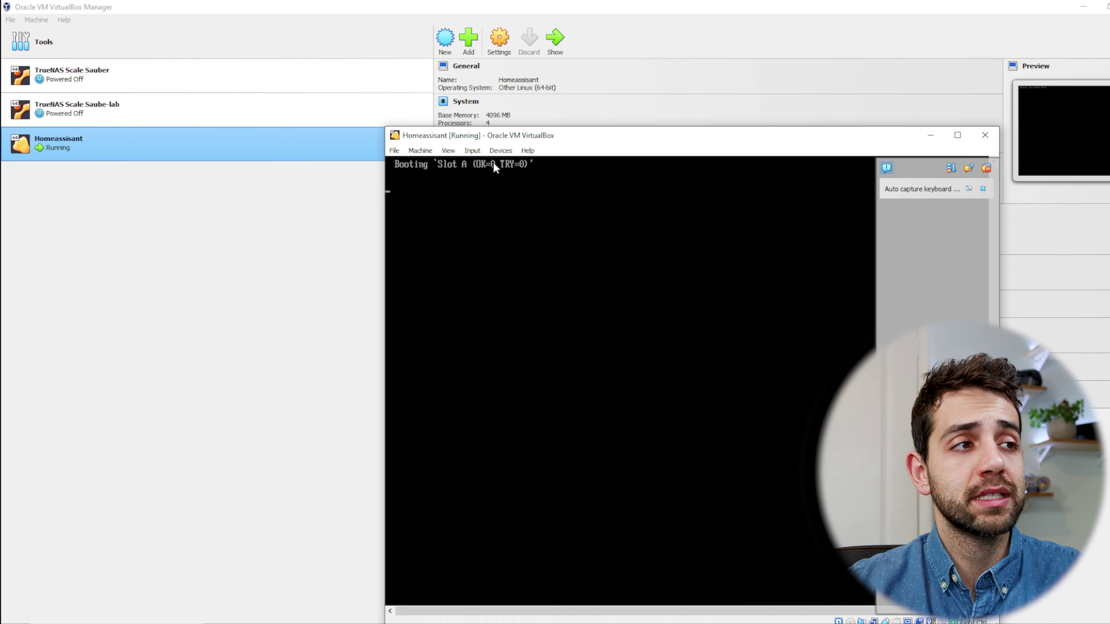
{"action": "double_click", "coordinate": [626, 136]}
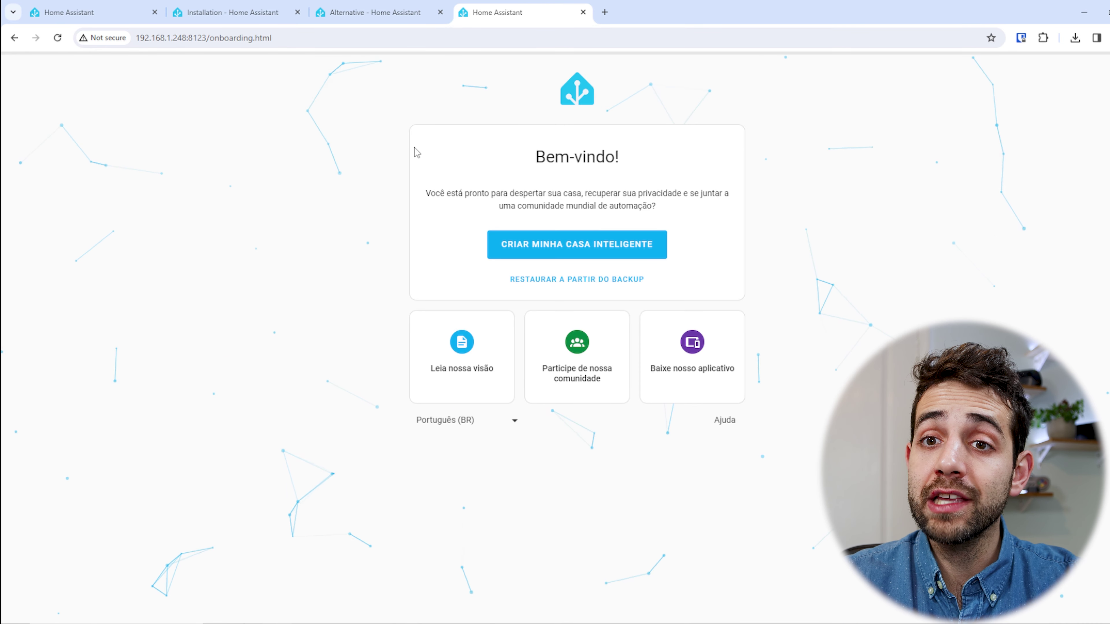
On the Home Assistant onboarding page in the browser, start a new smart home and create the user account with name, username and confirmed password.
{"action": "left_click", "coordinate": [528, 250]}
{"action": "left_click", "coordinate": [612, 218]}
{"action": "left_click", "coordinate": [464, 252]}
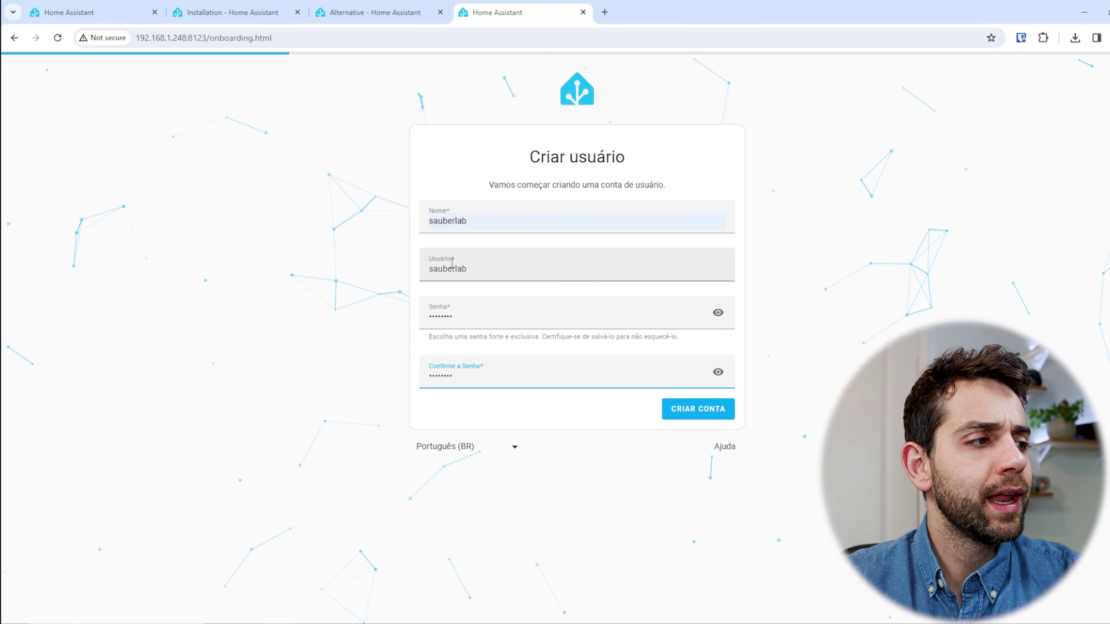
{"action": "left_click", "coordinate": [707, 414]}
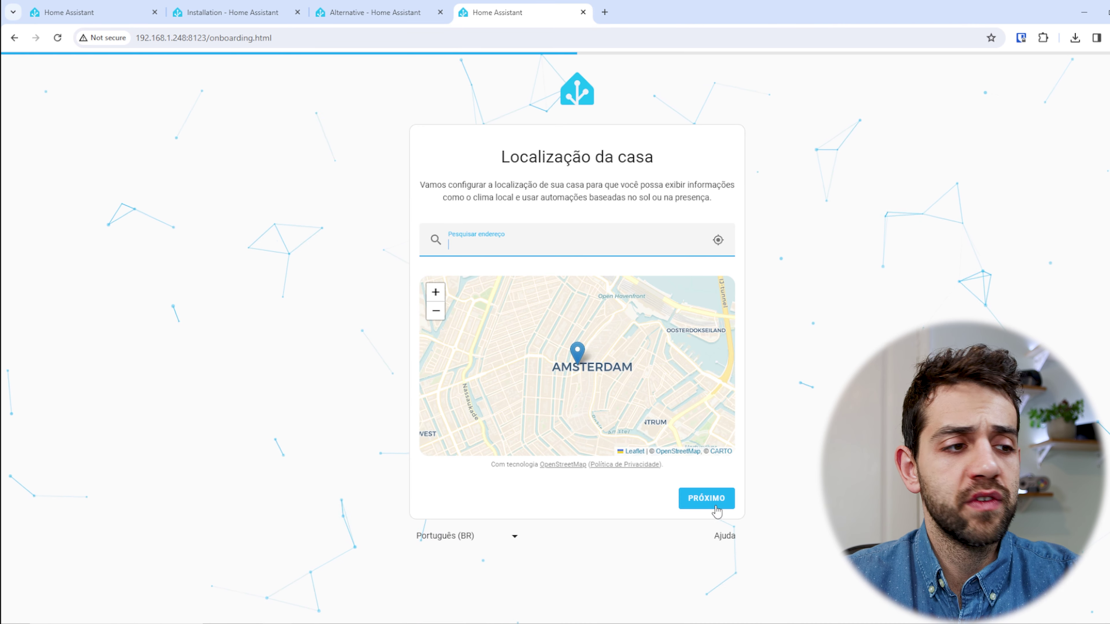
Complete the onboarding with the default home location and all four analytics sharing options enabled.
{"action": "left_click", "coordinate": [707, 498]}
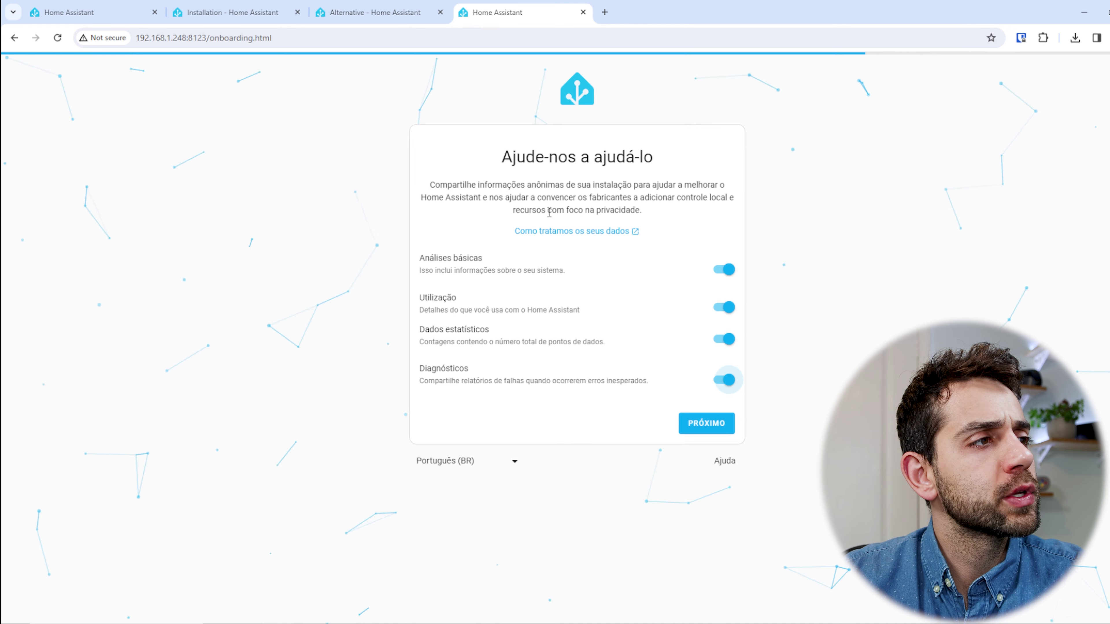
{"action": "left_click", "coordinate": [728, 430]}
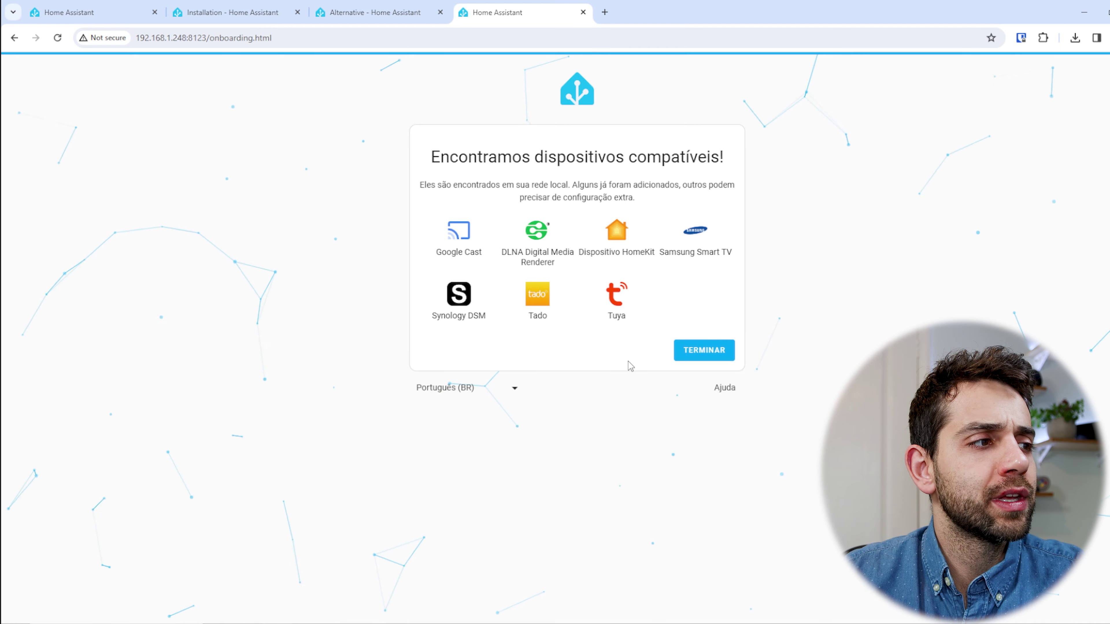
{"action": "left_click", "coordinate": [719, 359]}
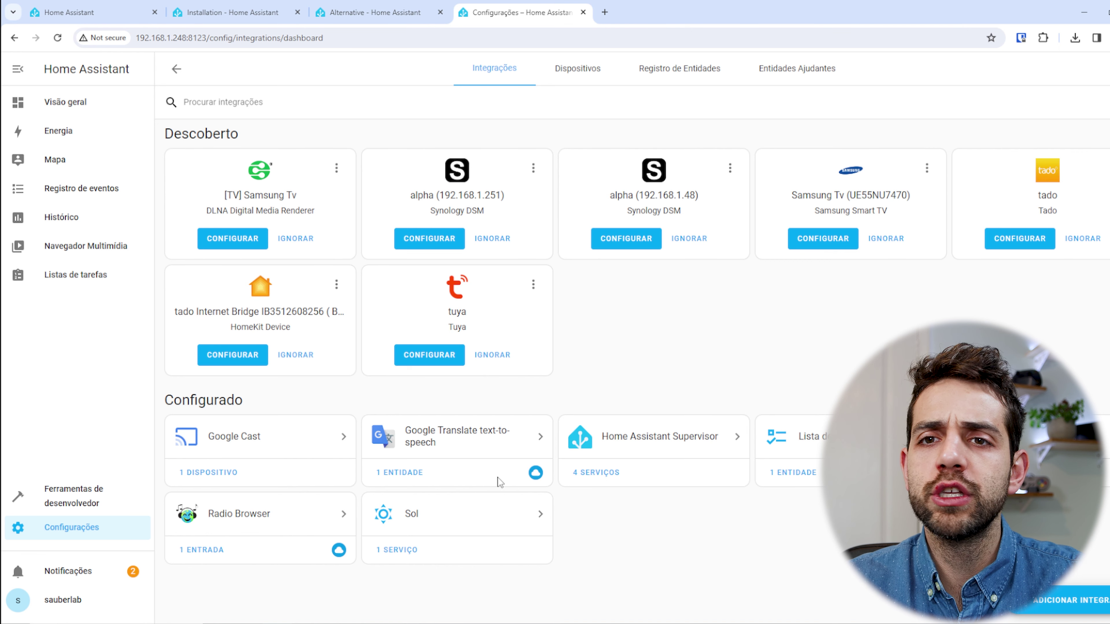
Open the backups page in Home Assistant's system settings and begin creating a backup.
{"action": "left_click", "coordinate": [73, 533]}
{"action": "left_click", "coordinate": [619, 509]}
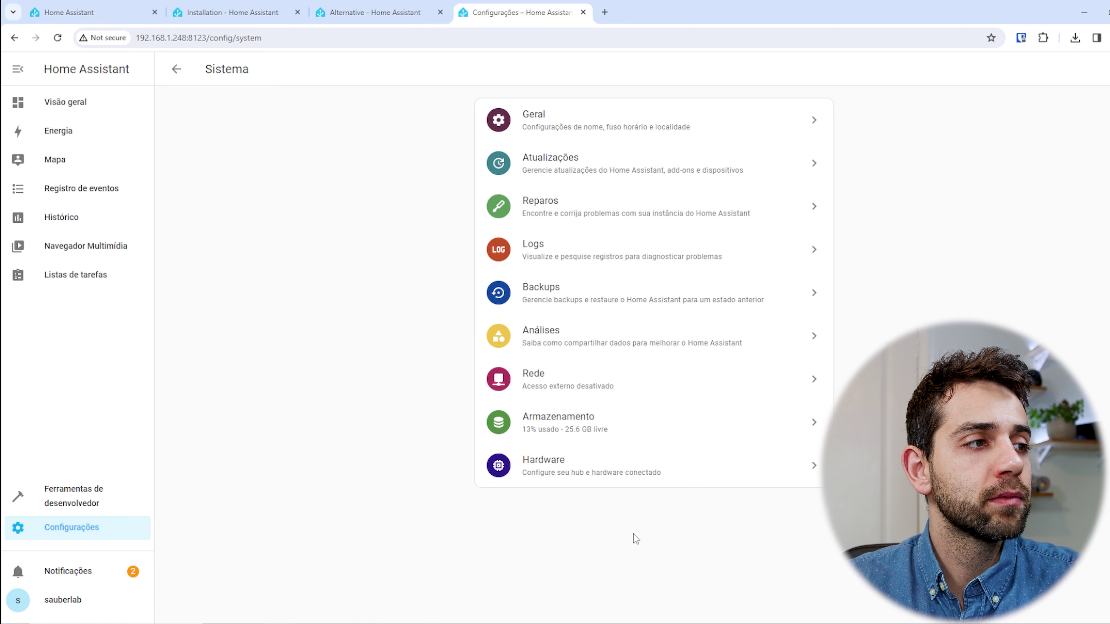
{"action": "left_click", "coordinate": [553, 308]}
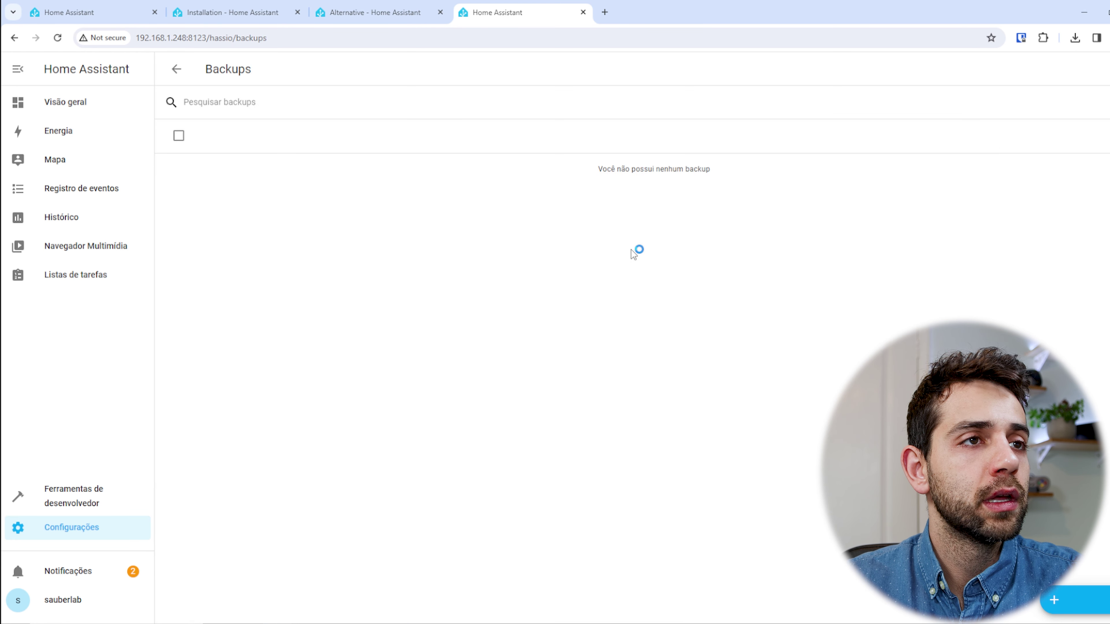
{"action": "left_click", "coordinate": [1100, 612]}
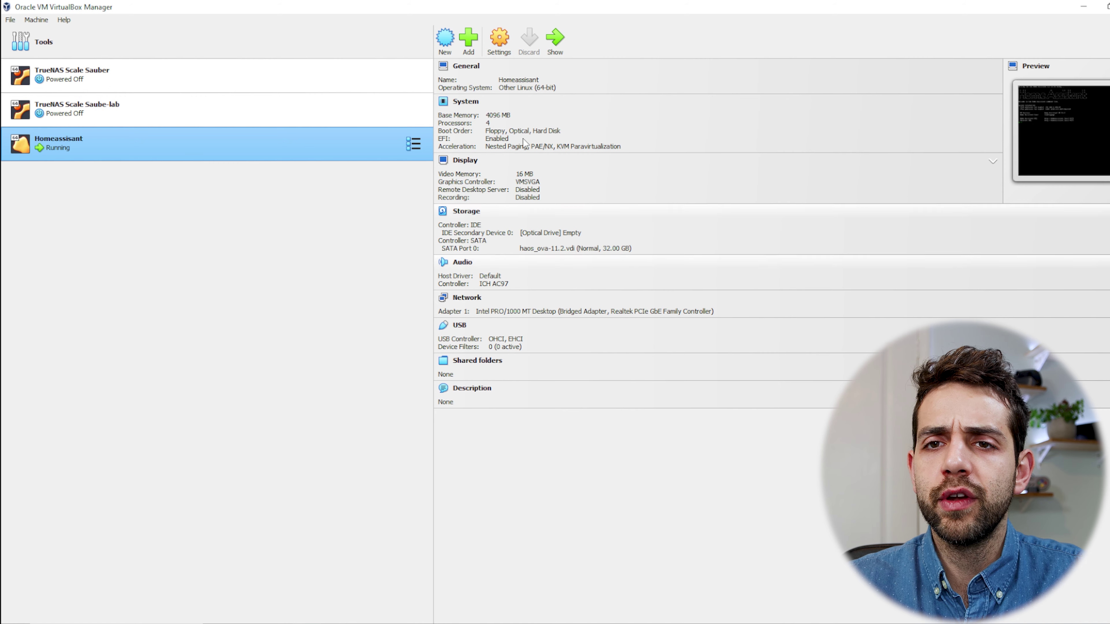
In VirtualBox, open the Homeassisant machine's USB settings and list the connected devices available for a USB device filter.
{"action": "left_click", "coordinate": [498, 39]}
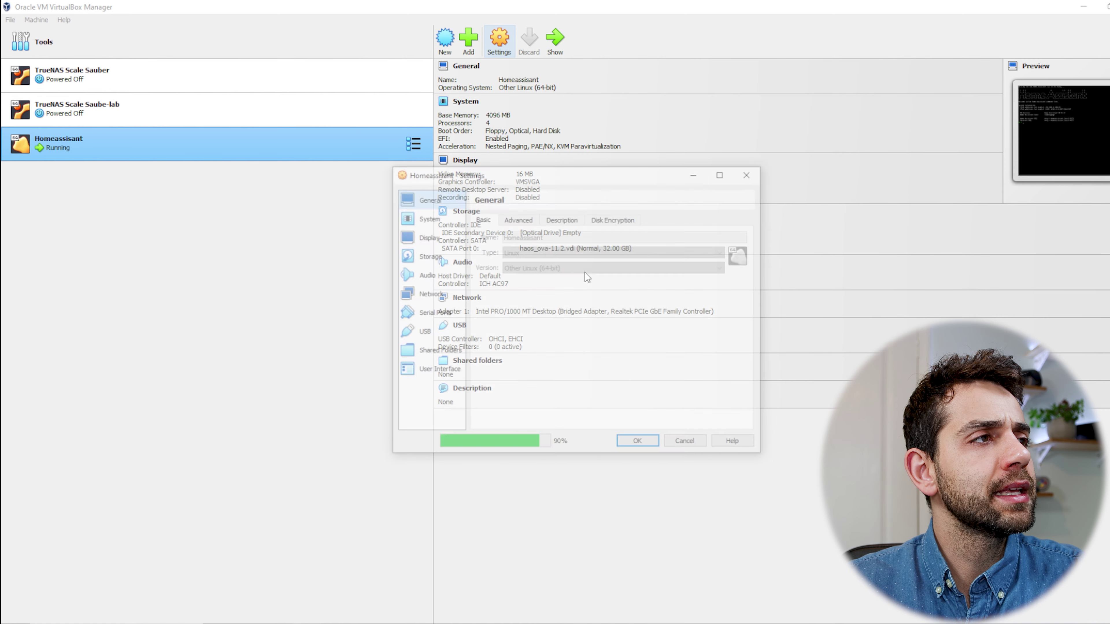
{"action": "left_click", "coordinate": [437, 332]}
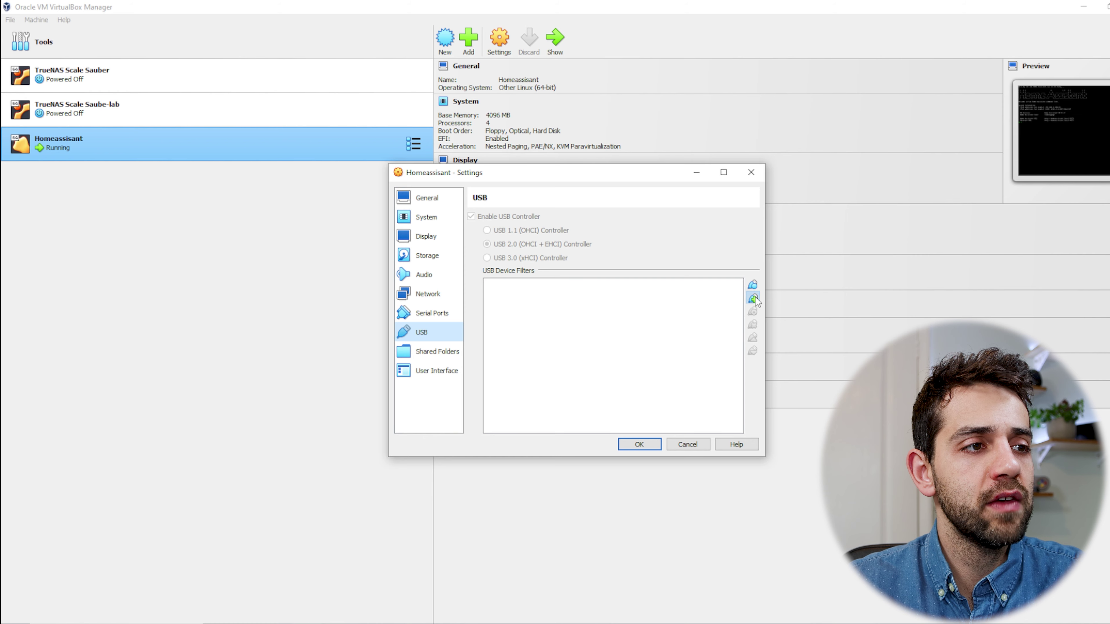
{"action": "left_click", "coordinate": [753, 297]}
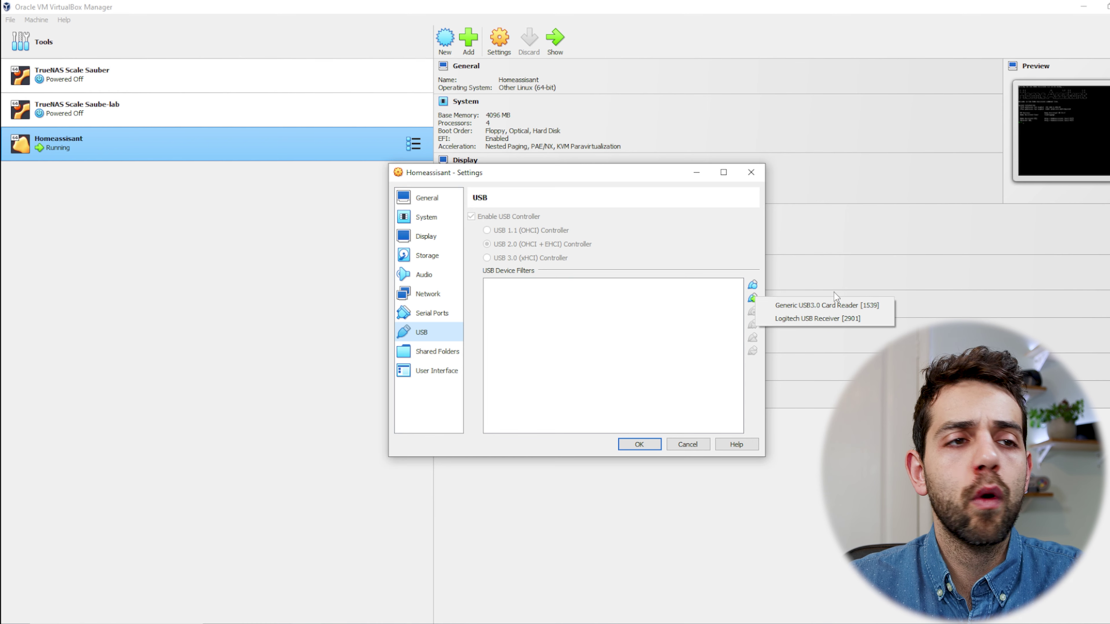